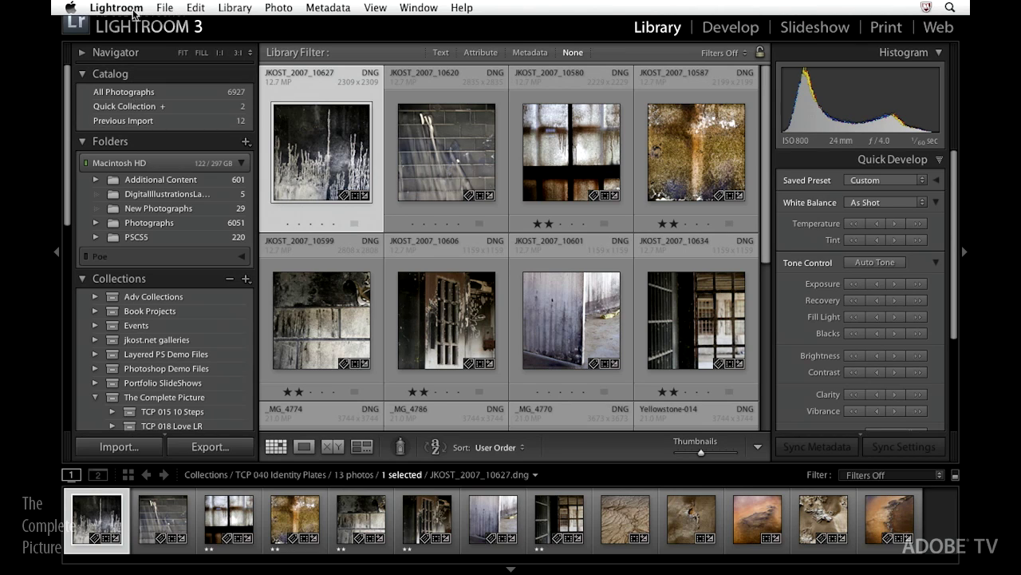
Open the Lightroom application menu that holds Identity Plate Setup
{"action": "left_click", "coordinate": [134, 11]}
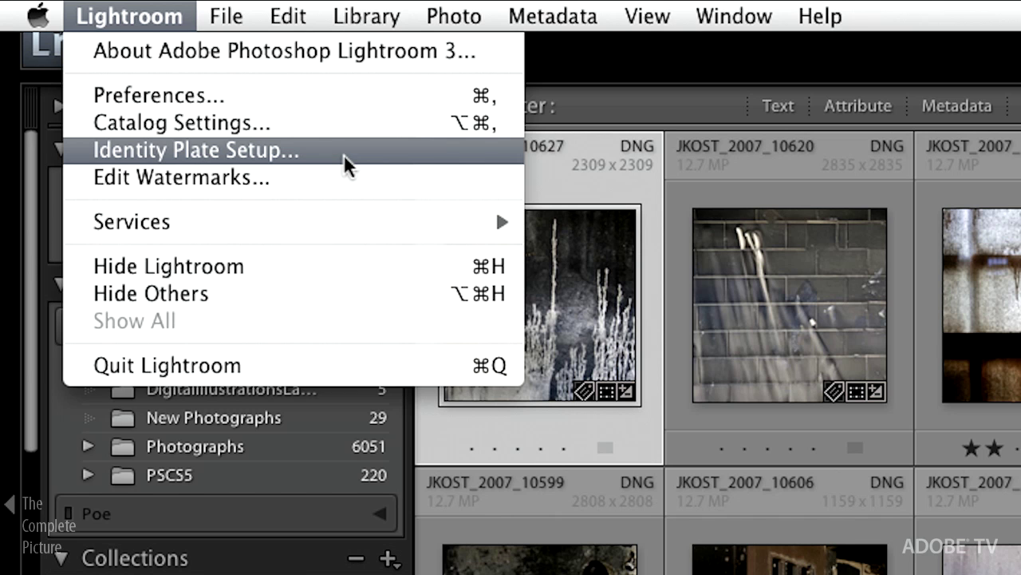
Enable a custom identity plate and add 'photography by' before the name
{"action": "left_click", "coordinate": [343, 151]}
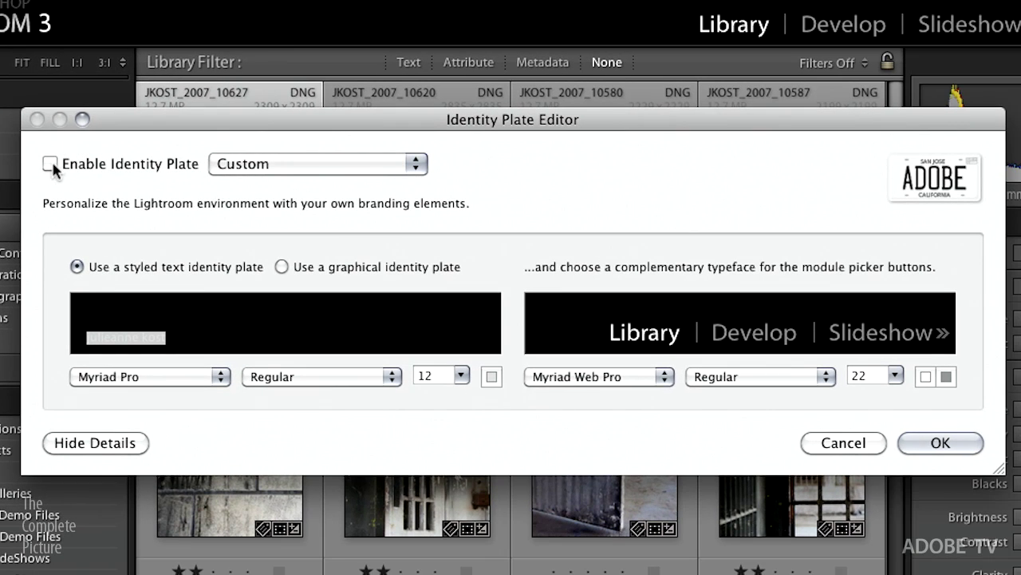
{"action": "left_click", "coordinate": [106, 181]}
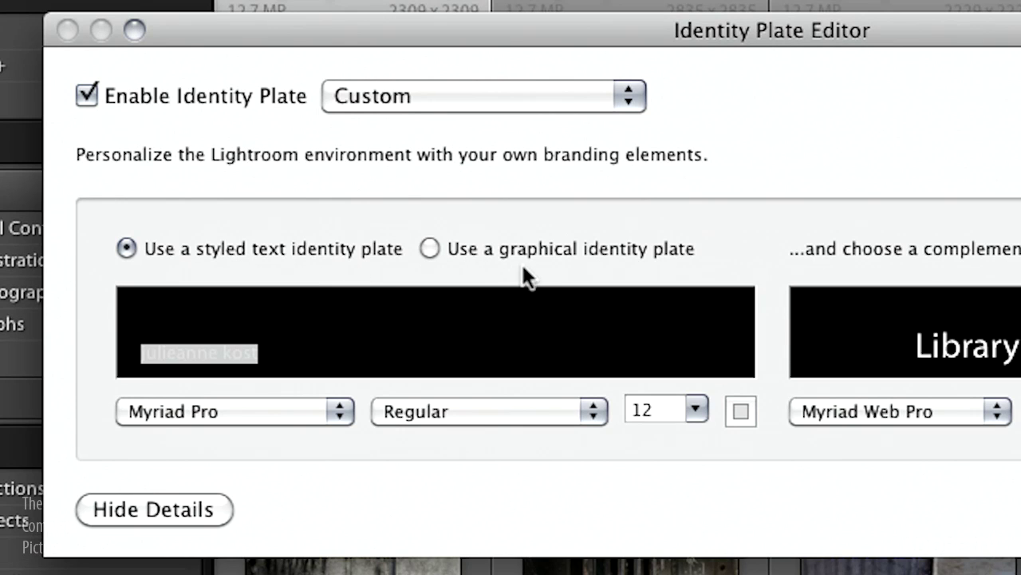
{"action": "left_click", "coordinate": [144, 355]}
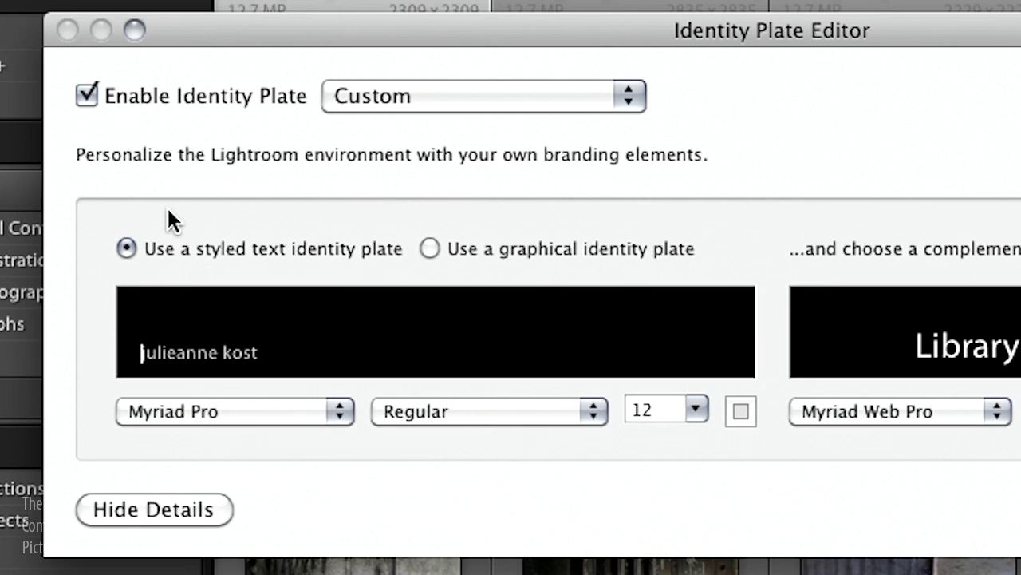
{"action": "type", "text": "Photography by"}
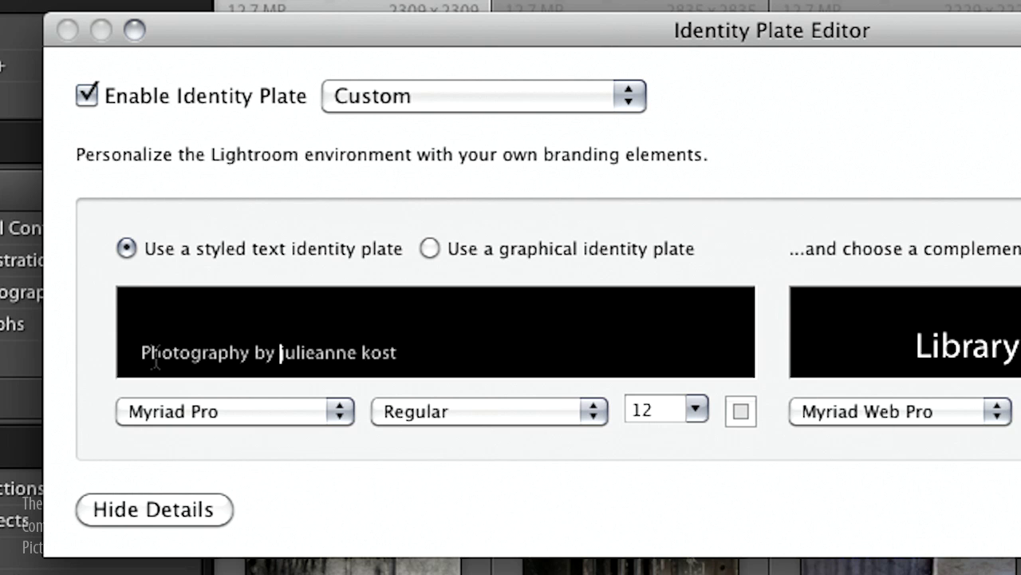
{"action": "left_click_drag", "start_coordinate": [147, 353], "coordinate": [119, 358]}
{"action": "type", "text": "p"}
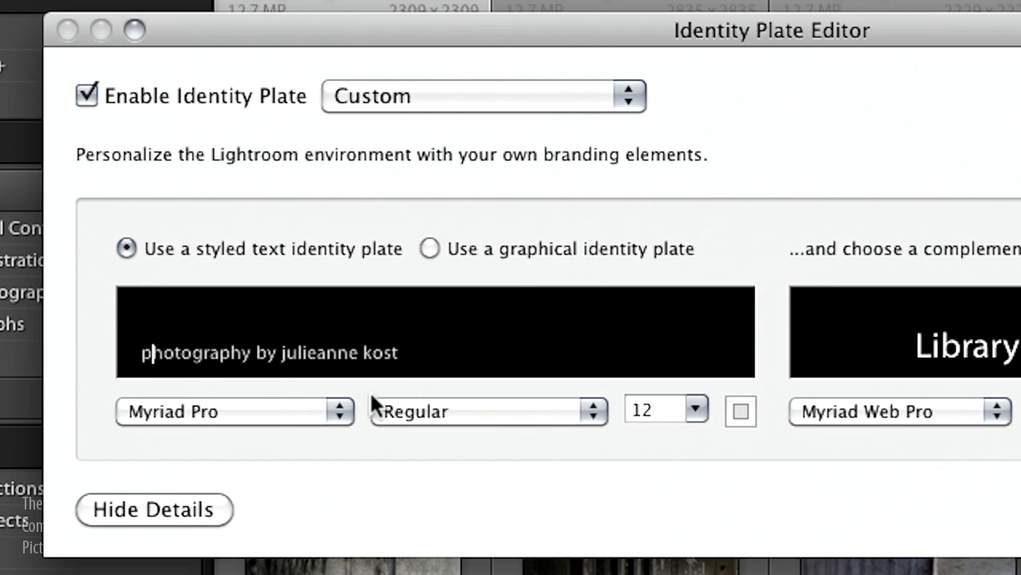
Style the name part of the plate at 24 pt in red
{"action": "left_click_drag", "start_coordinate": [403, 357], "coordinate": [286, 360]}
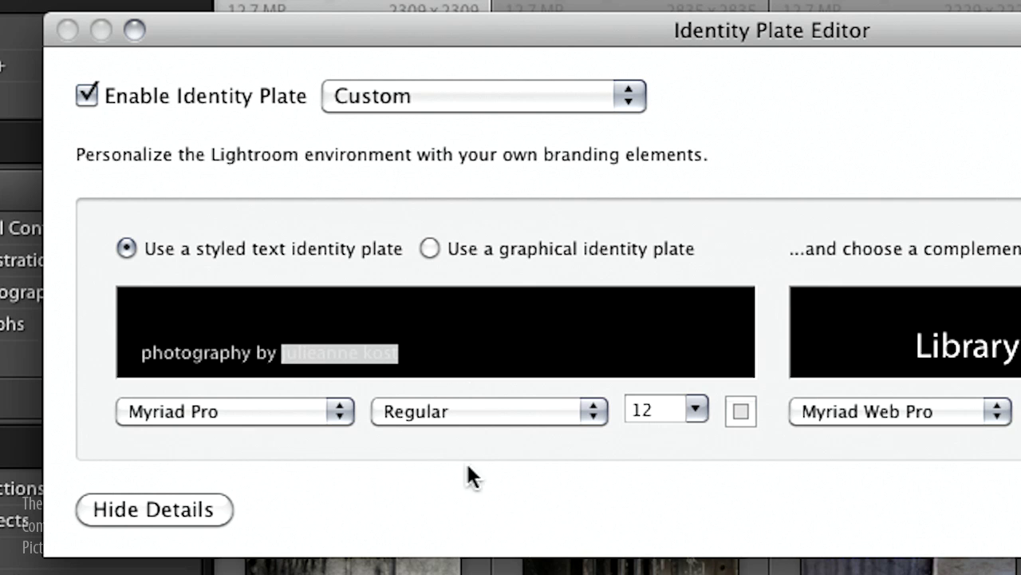
{"action": "left_click", "coordinate": [697, 404]}
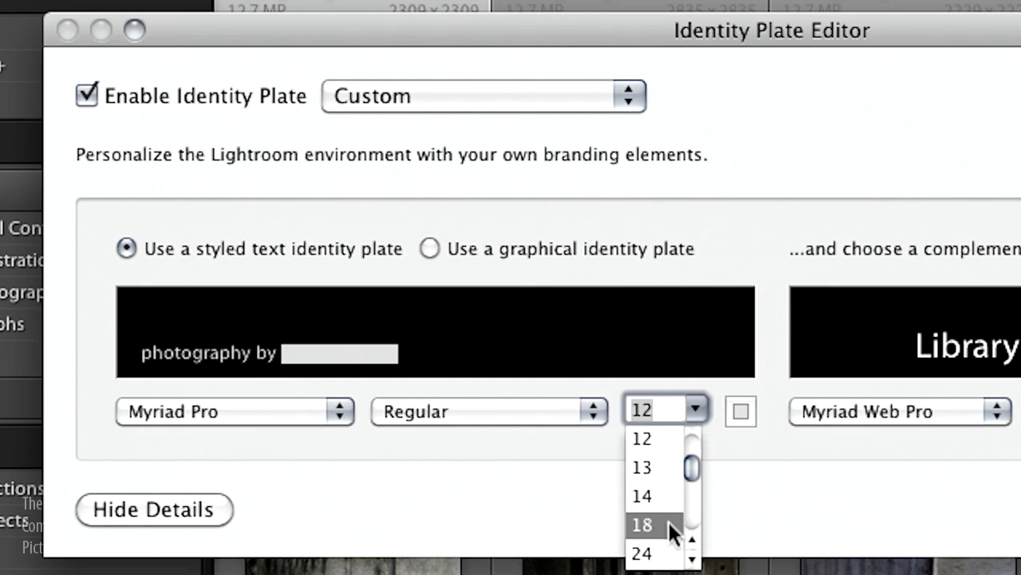
{"action": "left_click", "coordinate": [675, 550]}
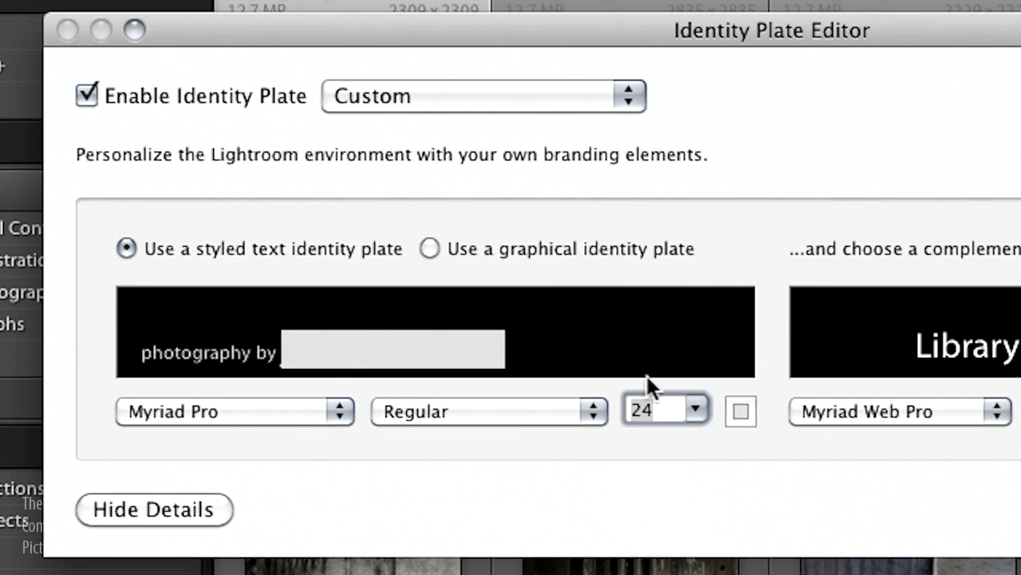
{"action": "left_click", "coordinate": [740, 411]}
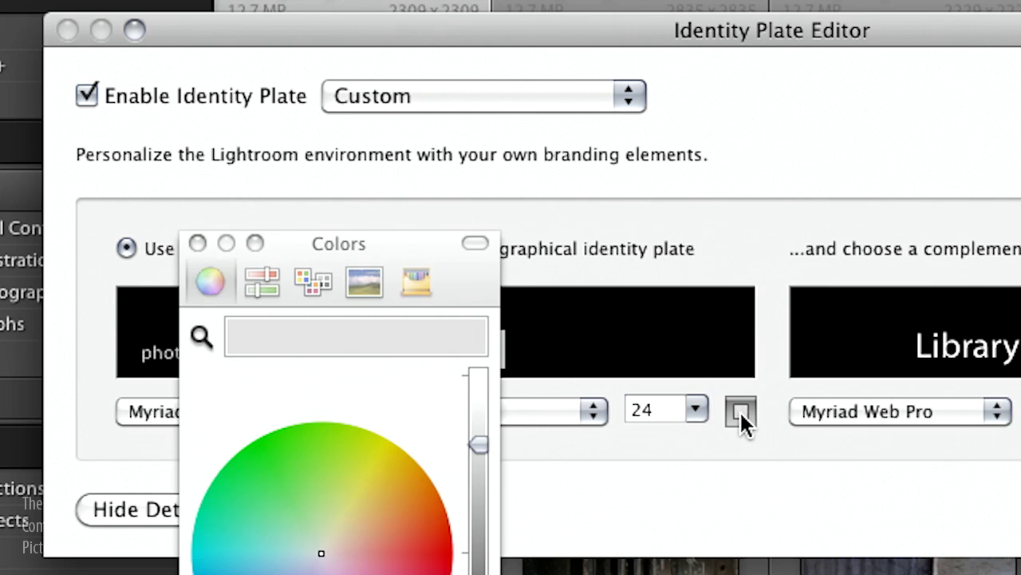
{"action": "left_click_drag", "start_coordinate": [433, 556], "coordinate": [491, 557]}
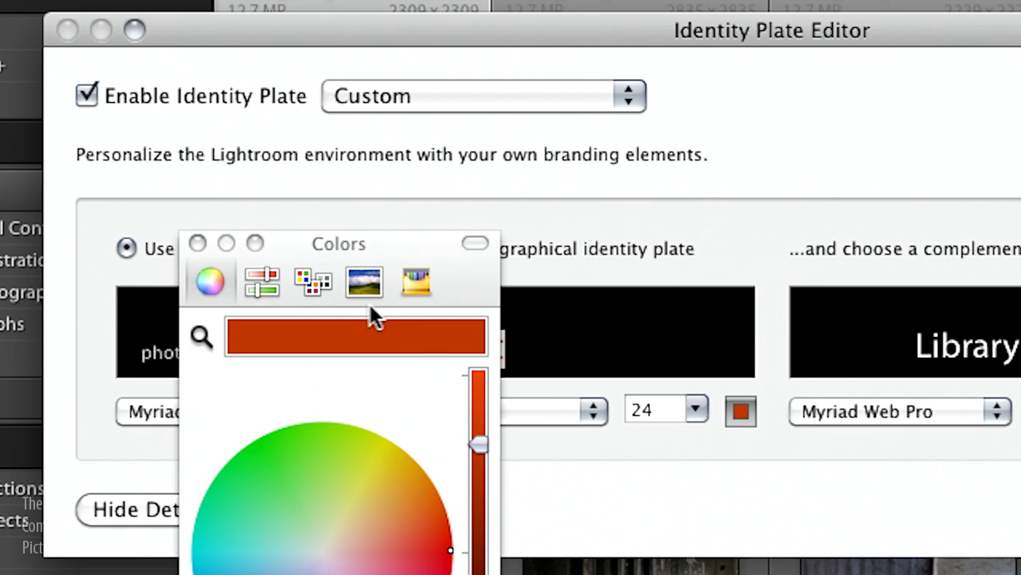
{"action": "left_click", "coordinate": [197, 243]}
{"action": "left_click", "coordinate": [514, 353]}
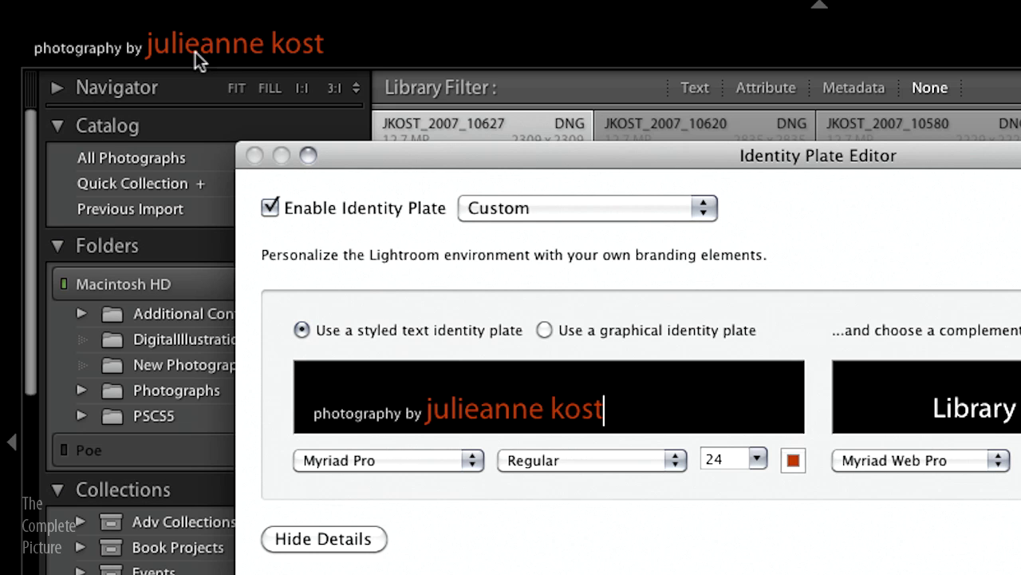
Save the plate as preset 'pbjk text red' and check it appears in the preset list
{"action": "left_click", "coordinate": [675, 211]}
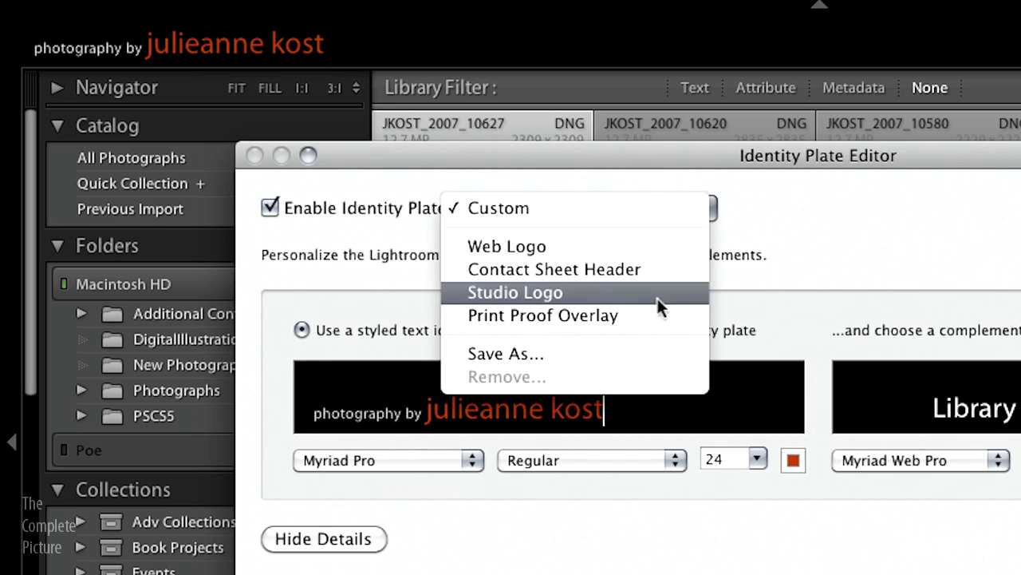
{"action": "left_click", "coordinate": [642, 351]}
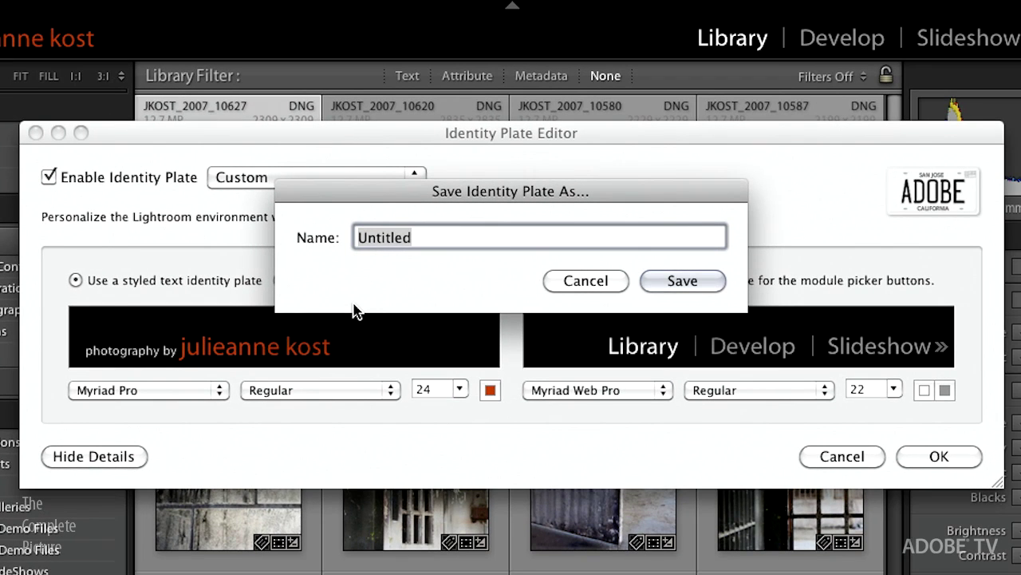
{"action": "type", "text": "pbjk"}
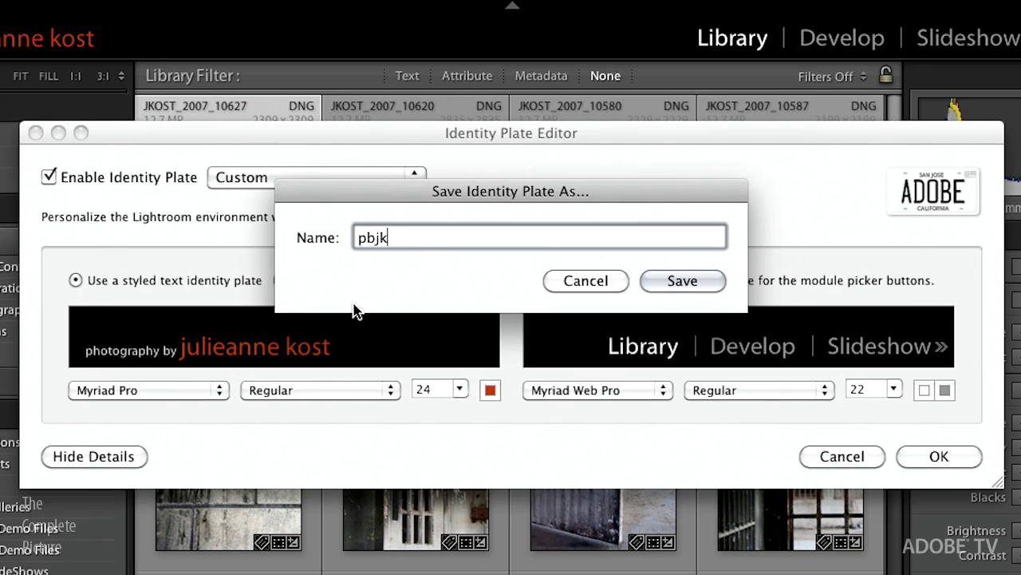
{"action": "type", "text": " text red"}
{"action": "left_click", "coordinate": [679, 279]}
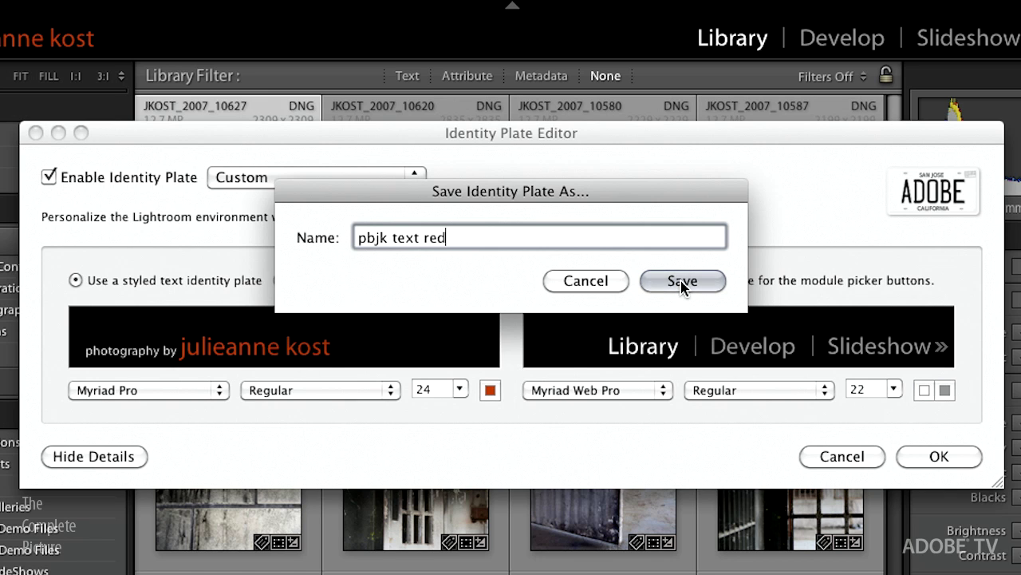
{"action": "left_click", "coordinate": [371, 184]}
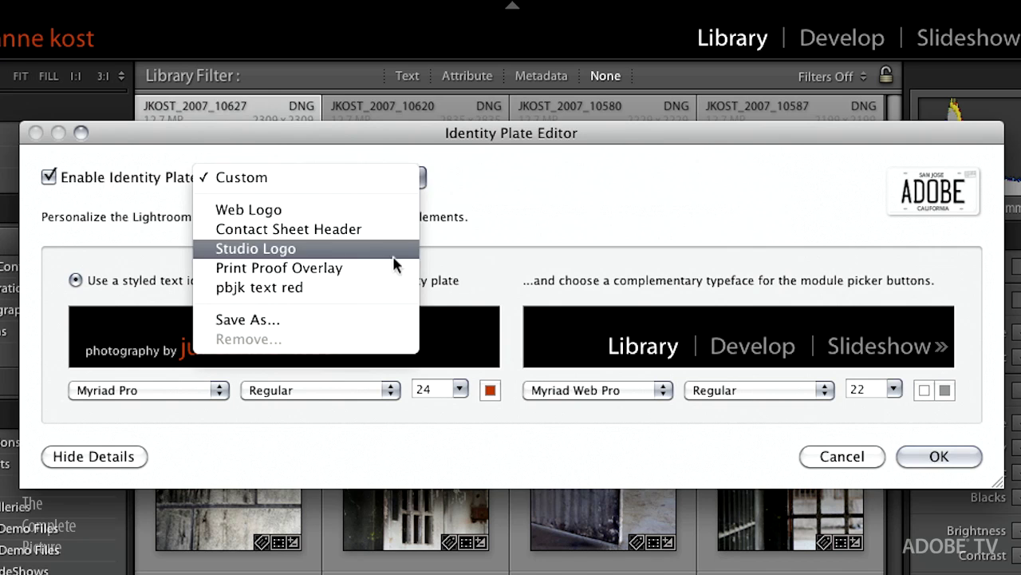
{"action": "left_click", "coordinate": [465, 175]}
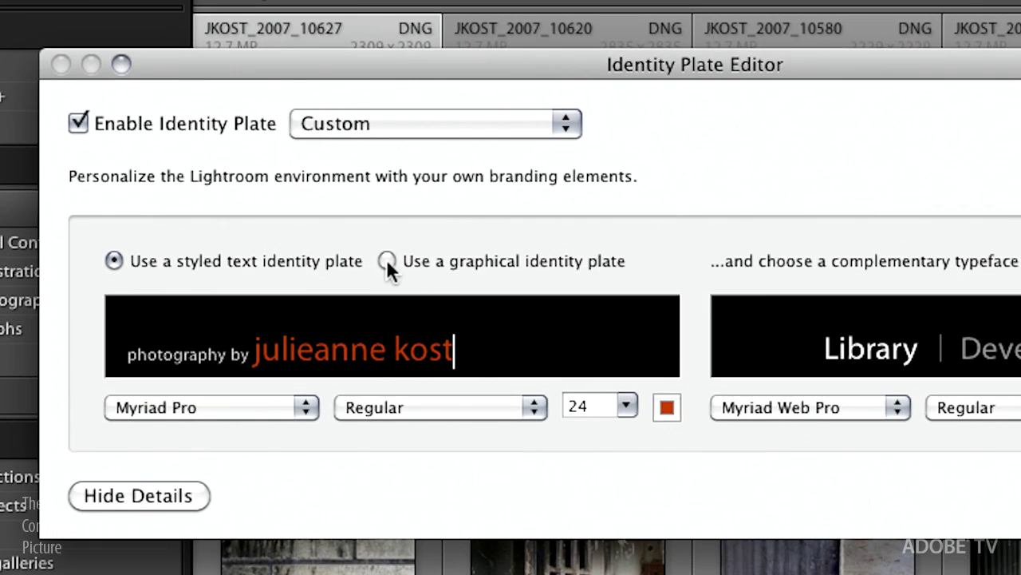
Use TransparentSignature280px.png from the Main – Logos folder as a graphical identity plate
{"action": "left_click", "coordinate": [331, 272]}
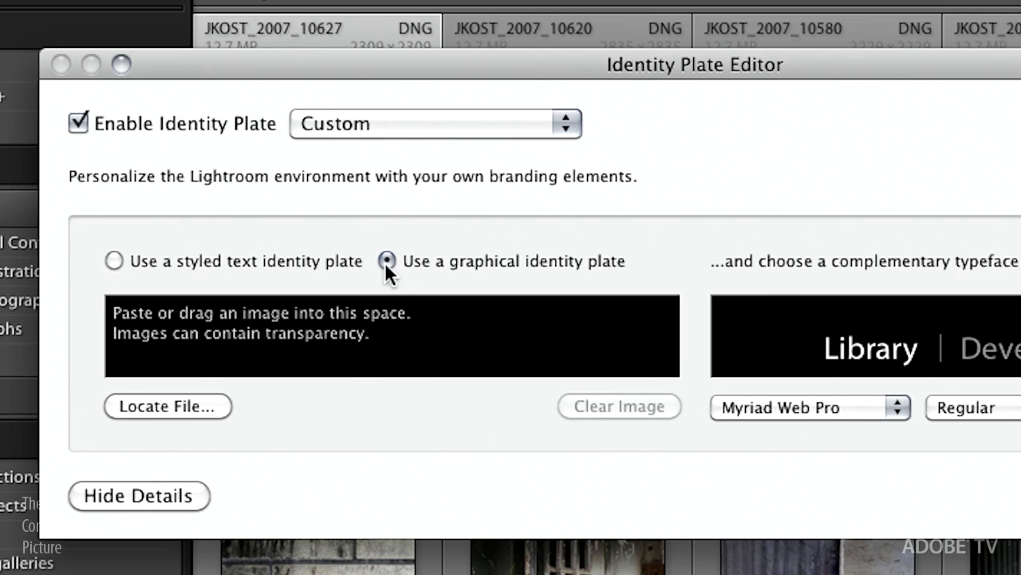
{"action": "left_click", "coordinate": [203, 409]}
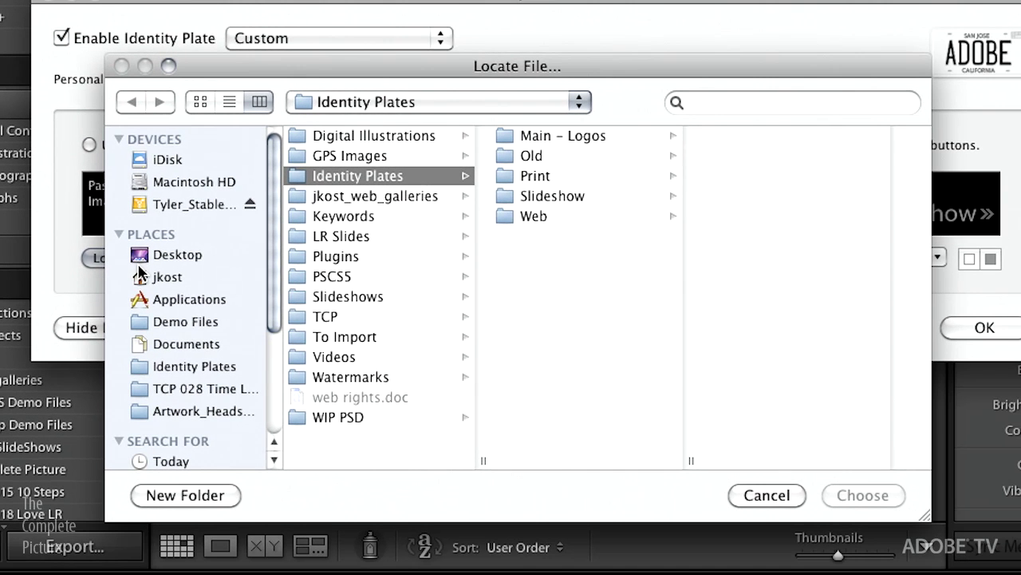
{"action": "left_click", "coordinate": [551, 137]}
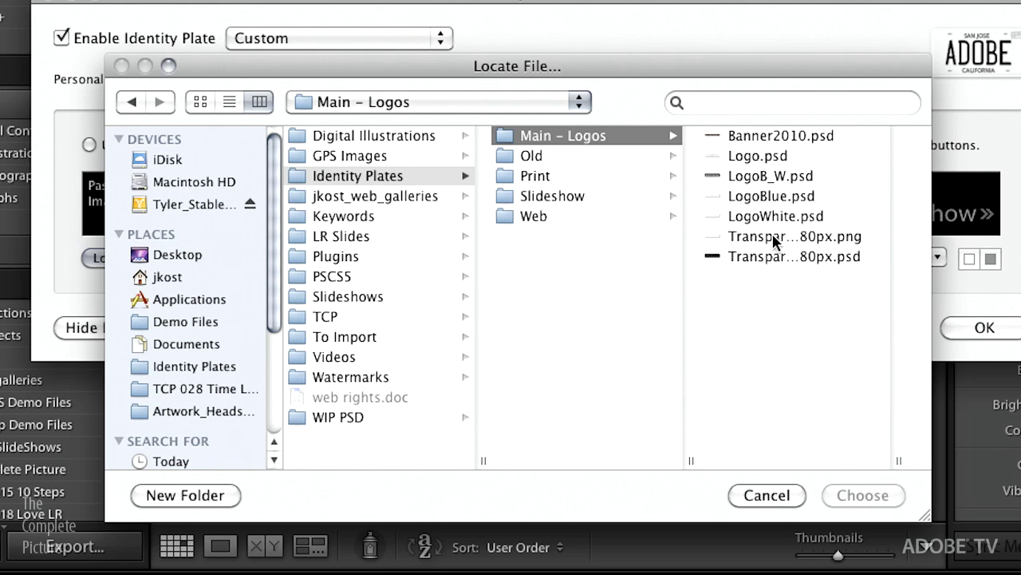
{"action": "left_click", "coordinate": [757, 158]}
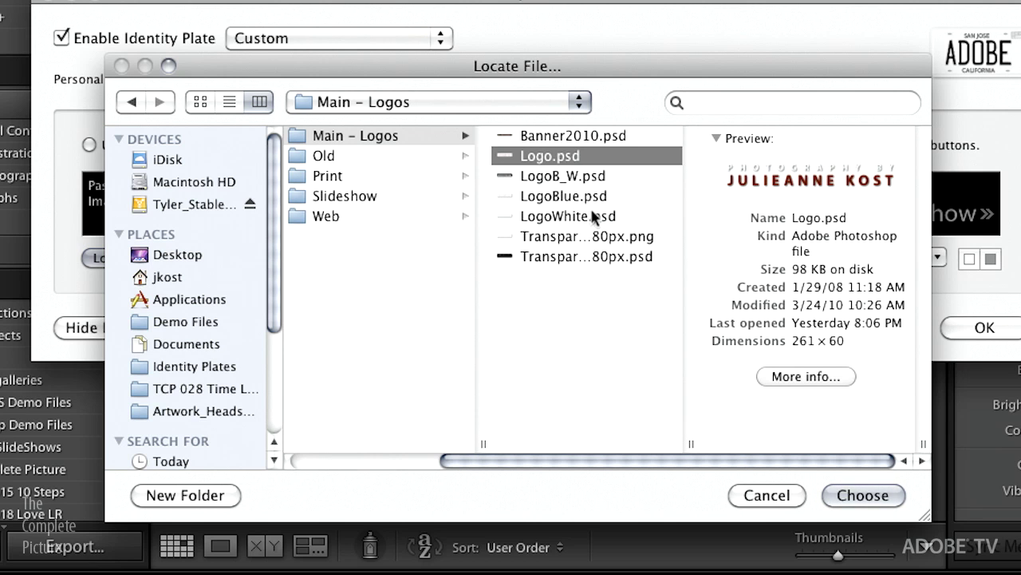
{"action": "left_click", "coordinate": [576, 237]}
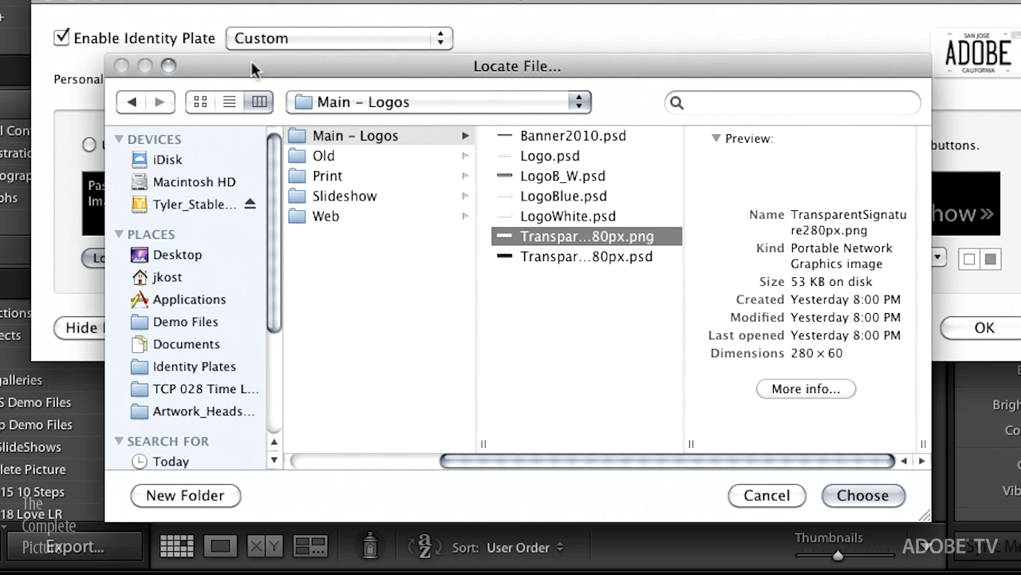
{"action": "left_click", "coordinate": [555, 256]}
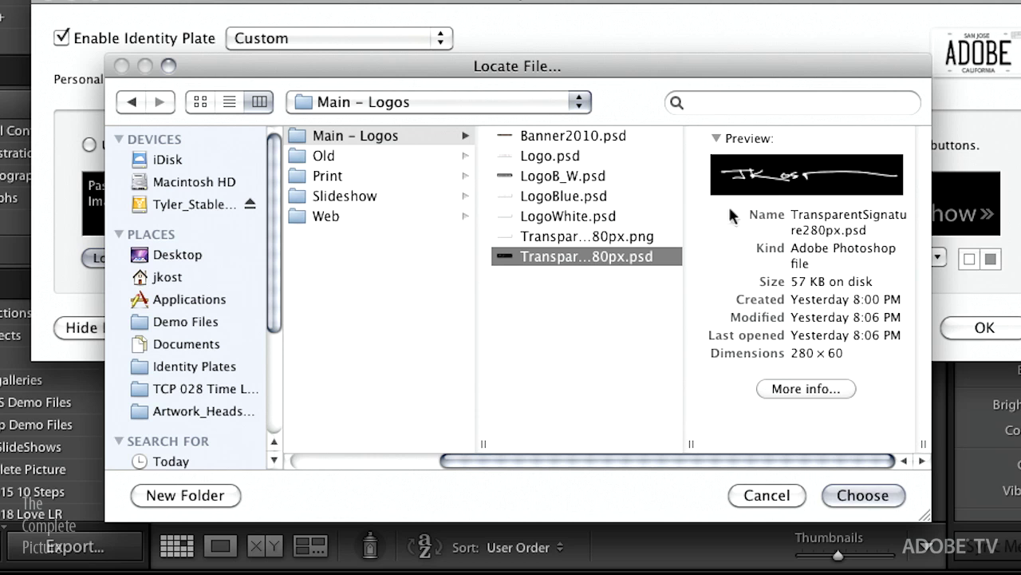
{"action": "left_click", "coordinate": [589, 237]}
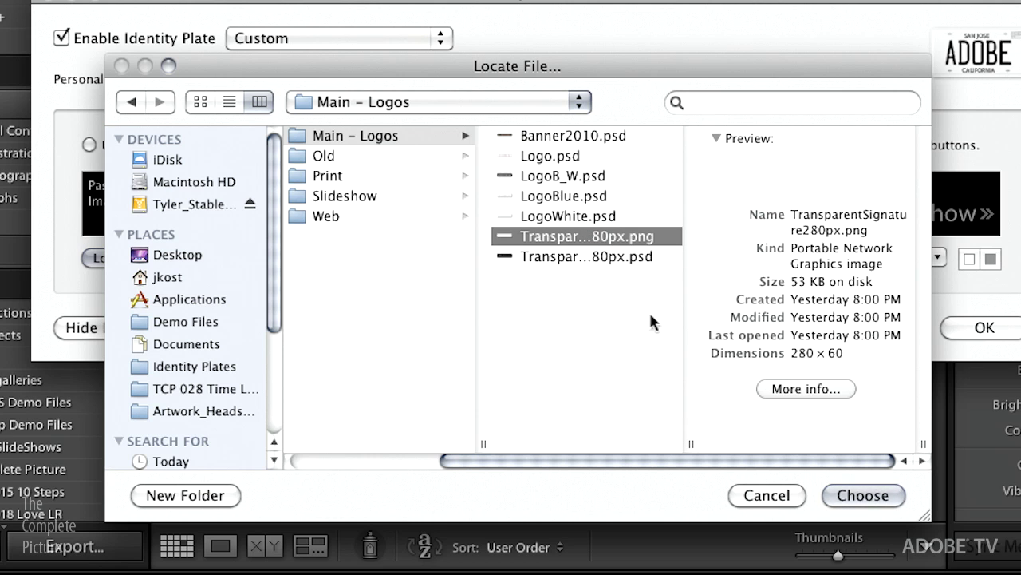
{"action": "left_click", "coordinate": [848, 501]}
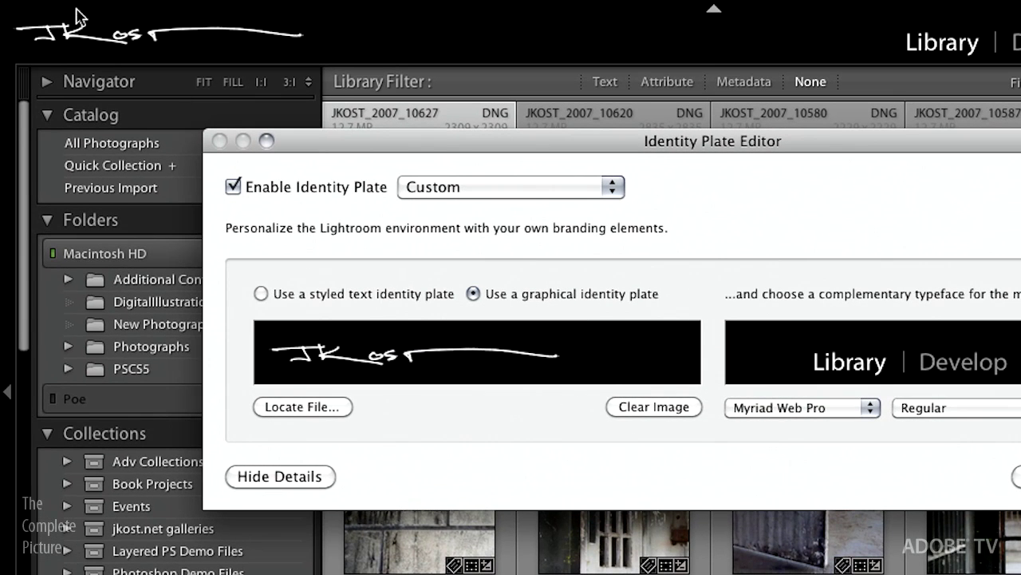
{"action": "left_click", "coordinate": [535, 187]}
{"action": "left_click", "coordinate": [523, 341]}
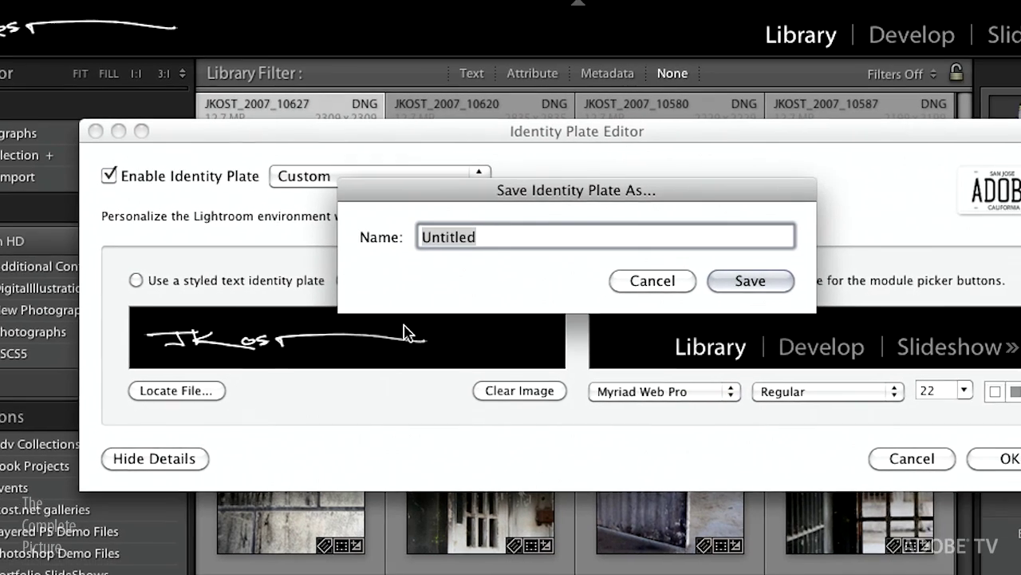
{"action": "type", "text": "sign"}
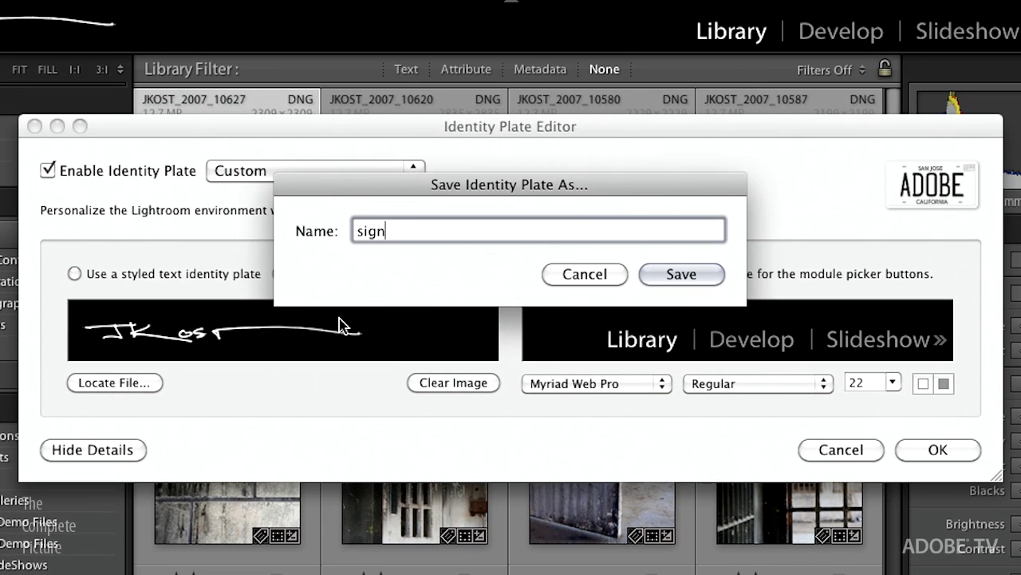
{"action": "type", "text": "ature white"}
{"action": "left_click", "coordinate": [691, 276]}
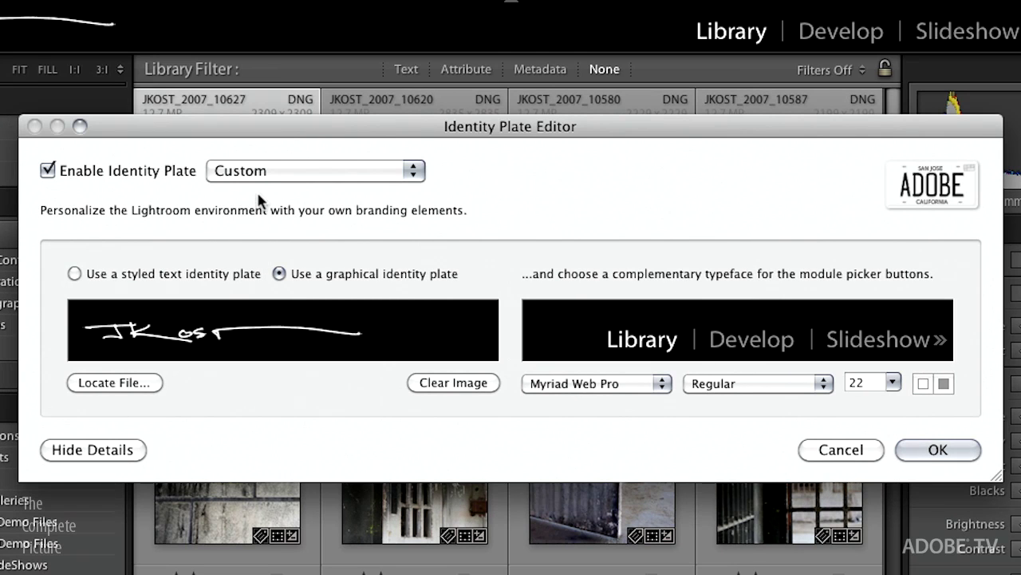
{"action": "left_click", "coordinate": [306, 171]}
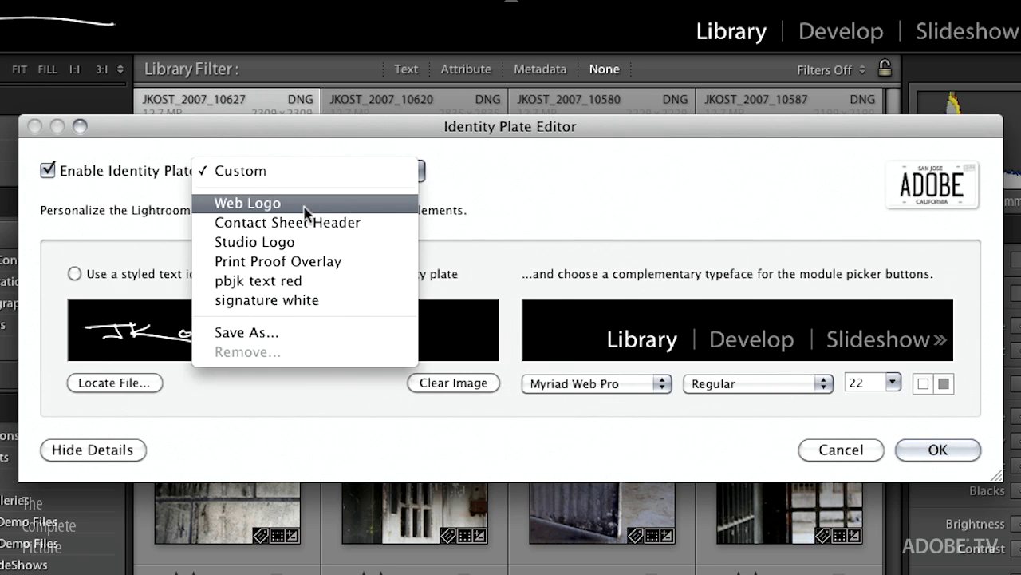
{"action": "left_click", "coordinate": [517, 176]}
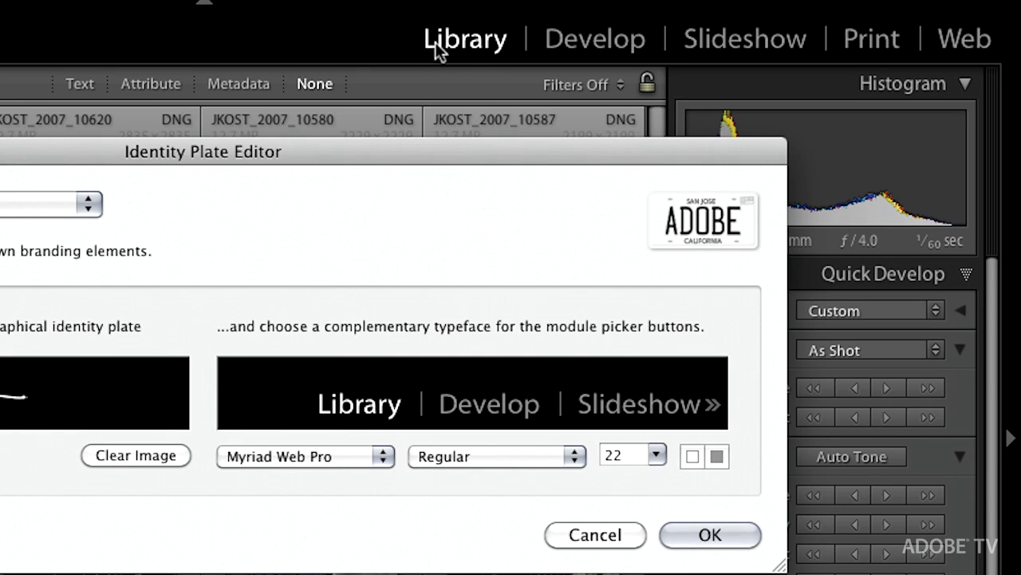
Set the module picker font size to 14 and accept the identity plate with OK
{"action": "left_click", "coordinate": [661, 461]}
{"action": "left_click", "coordinate": [650, 549]}
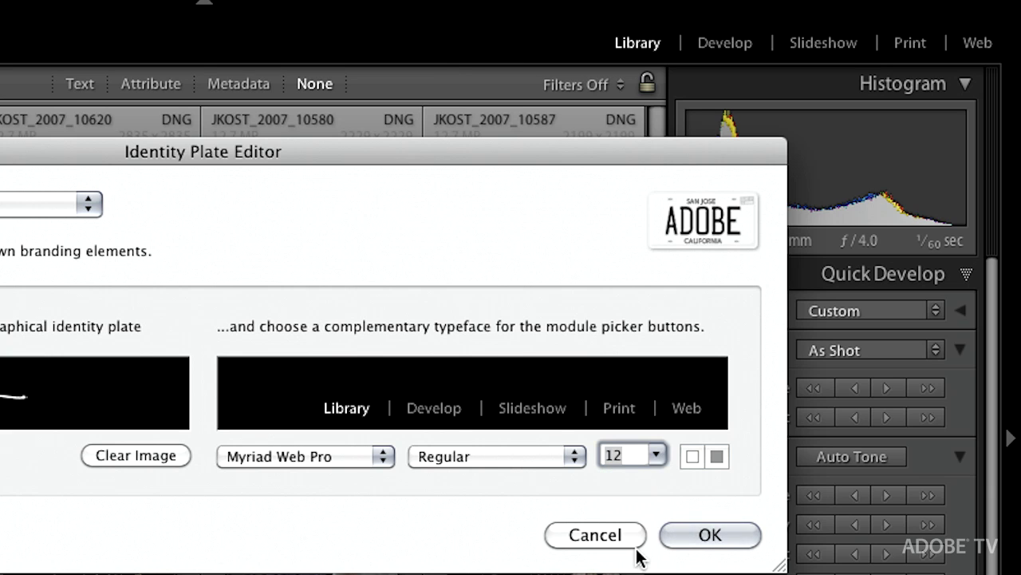
{"action": "left_click", "coordinate": [657, 456]}
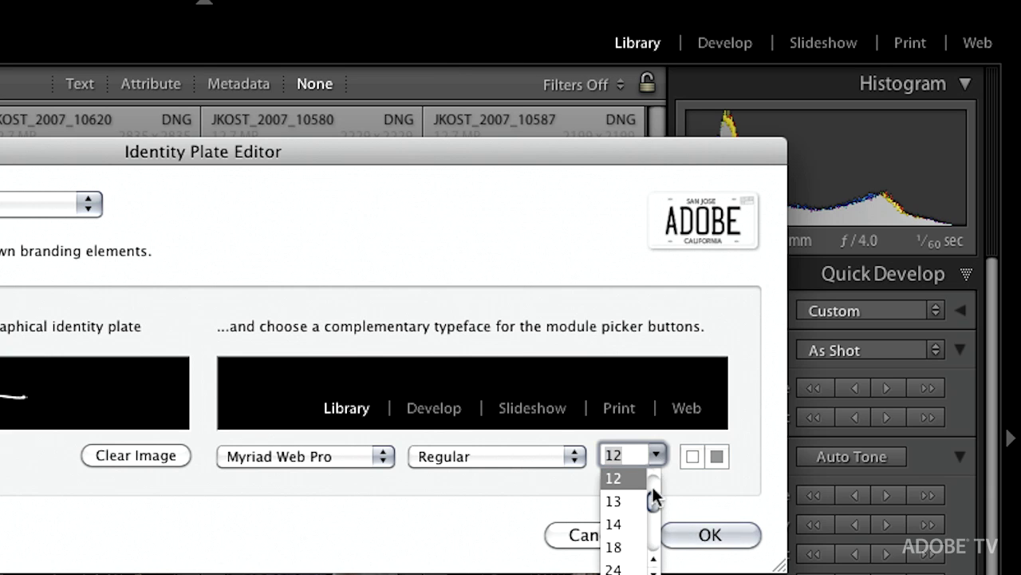
{"action": "left_click", "coordinate": [638, 525]}
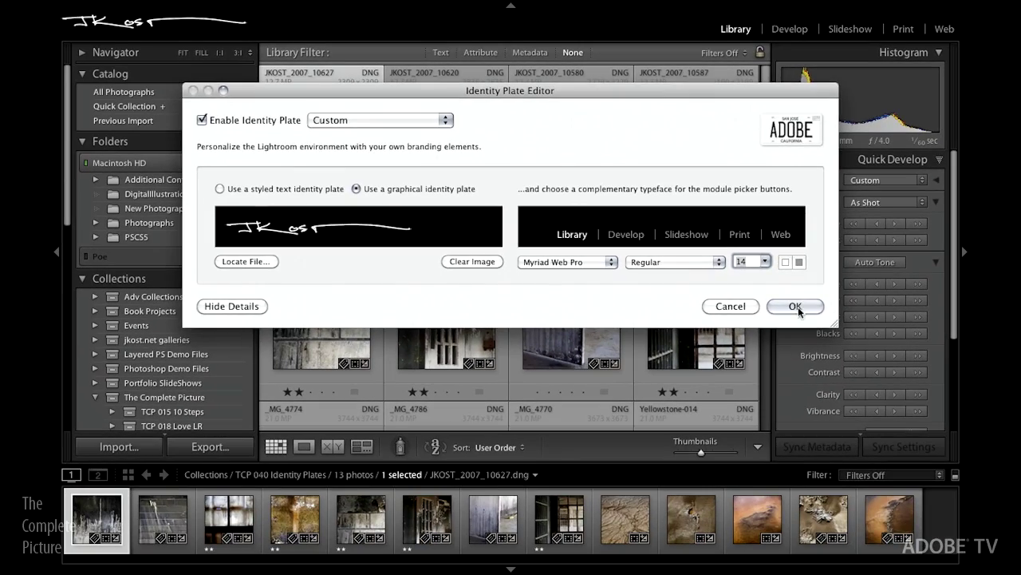
{"action": "left_click", "coordinate": [796, 307]}
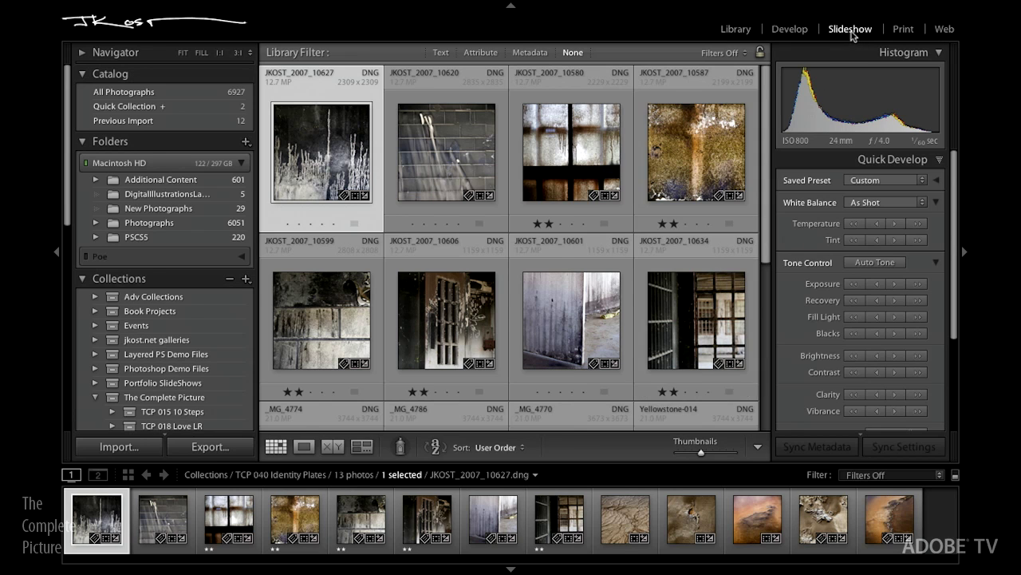
In the Slideshow module, toggle the slide's identity plate off and back on
{"action": "left_click", "coordinate": [847, 32]}
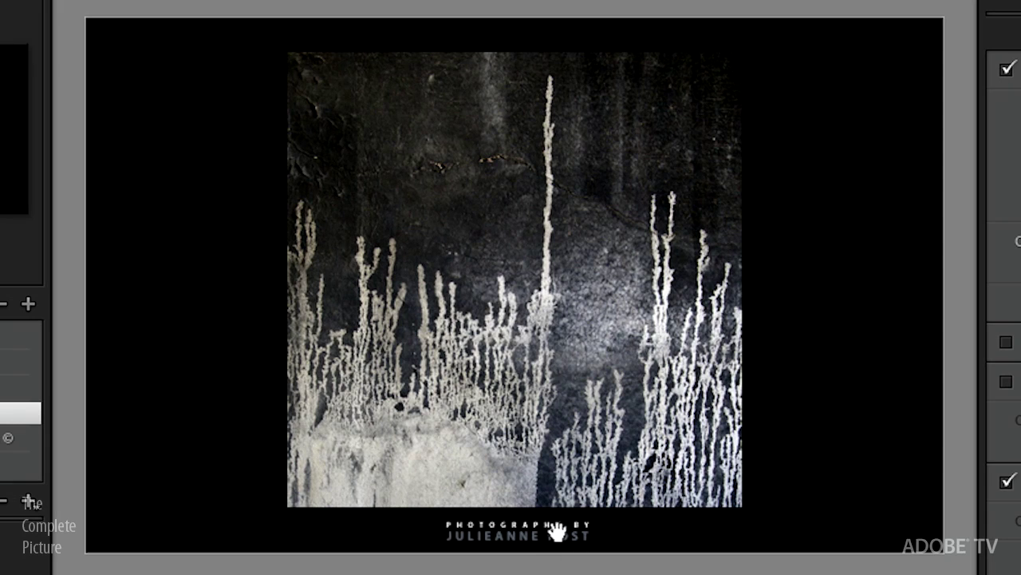
{"action": "left_click", "coordinate": [558, 533]}
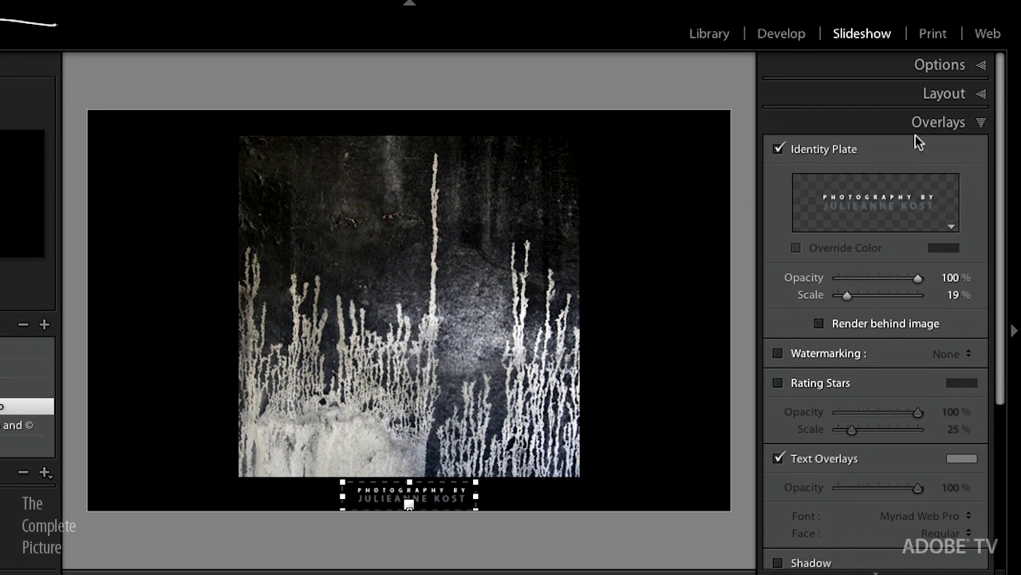
{"action": "left_click", "coordinate": [778, 149]}
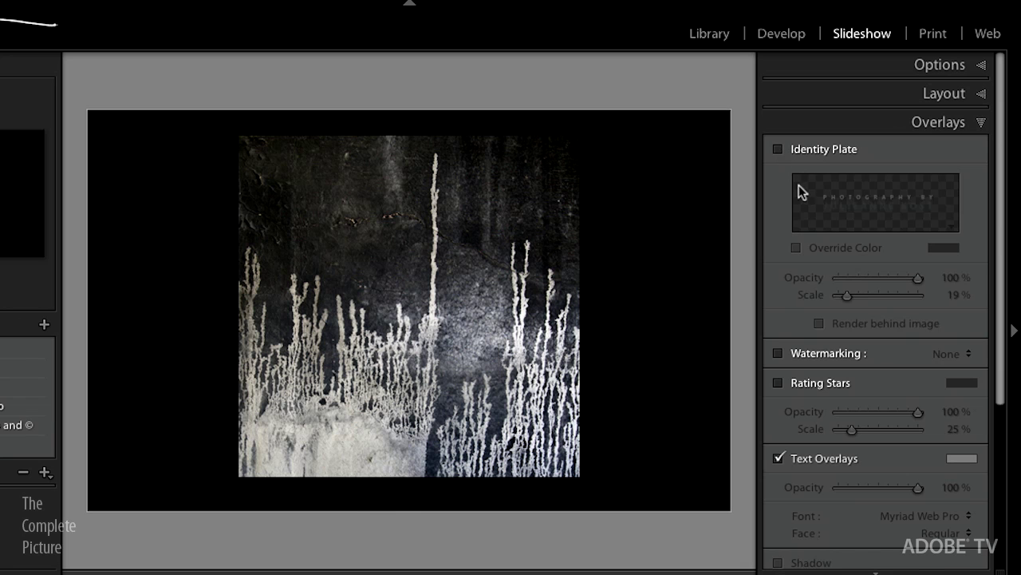
{"action": "left_click", "coordinate": [779, 150]}
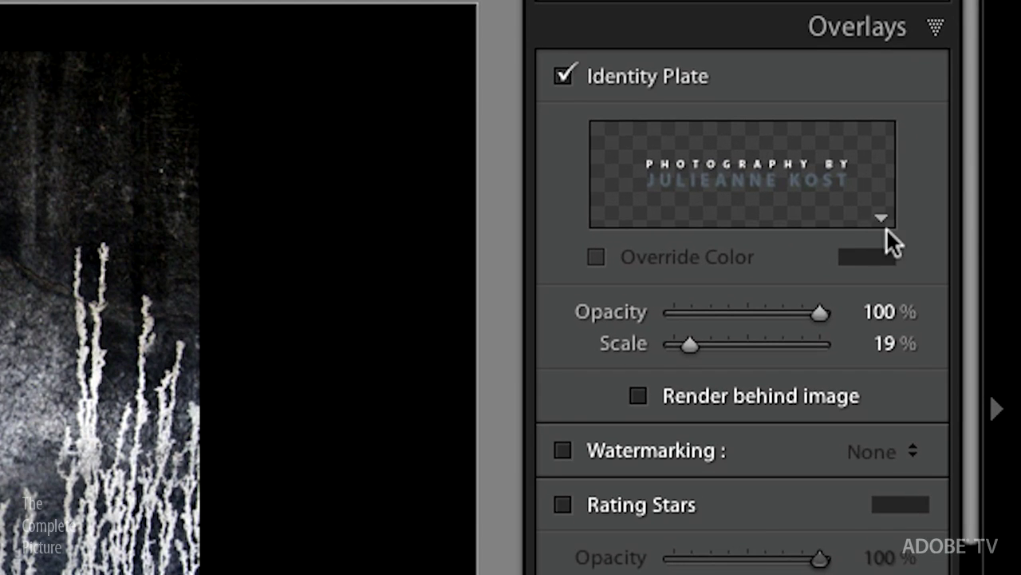
Edit the slide's identity plate and apply the 'signature white' preset
{"action": "left_click", "coordinate": [881, 215]}
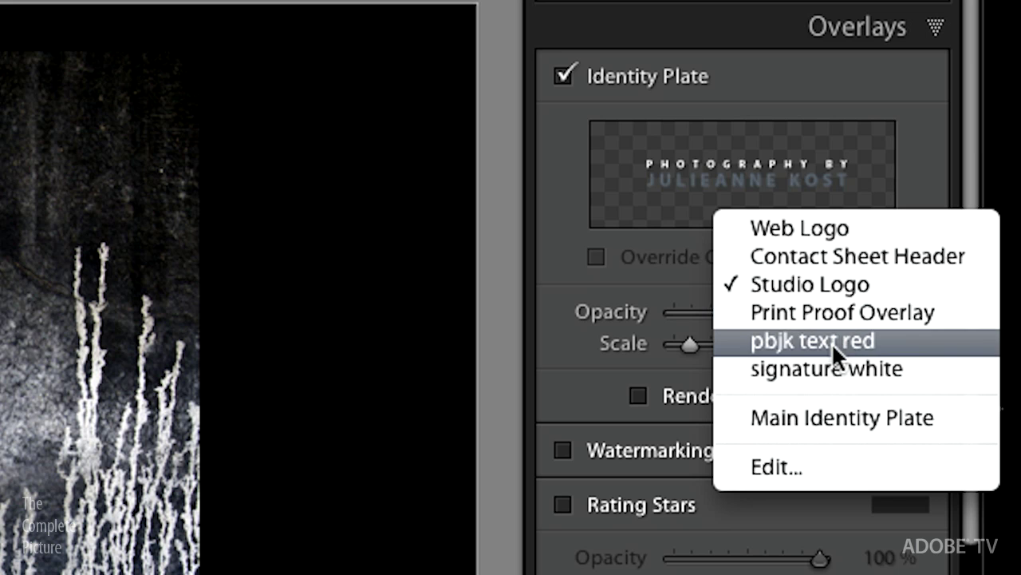
{"action": "left_click", "coordinate": [821, 467]}
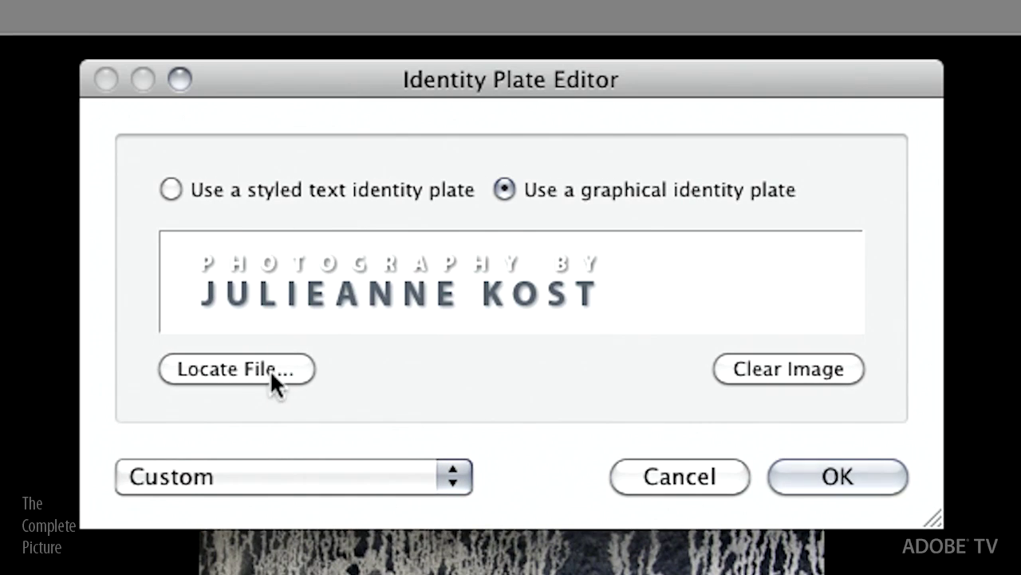
{"action": "left_click", "coordinate": [222, 190]}
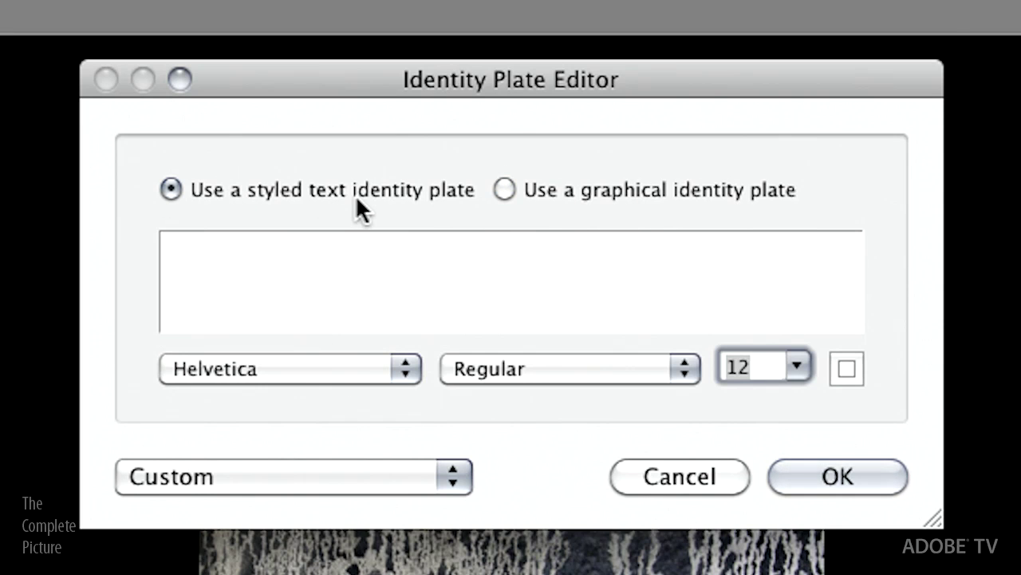
{"action": "left_click", "coordinate": [353, 475]}
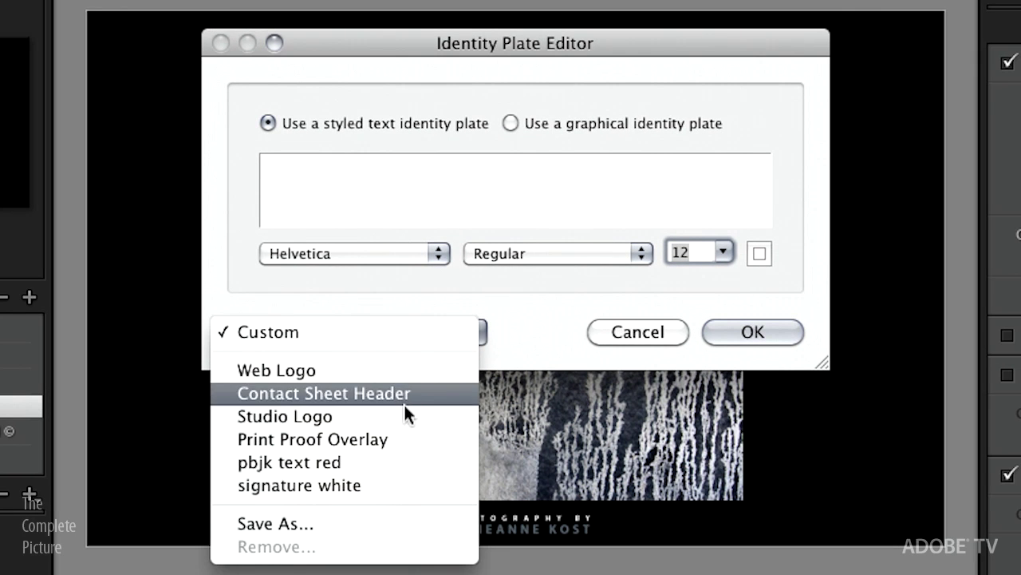
{"action": "left_click", "coordinate": [398, 482]}
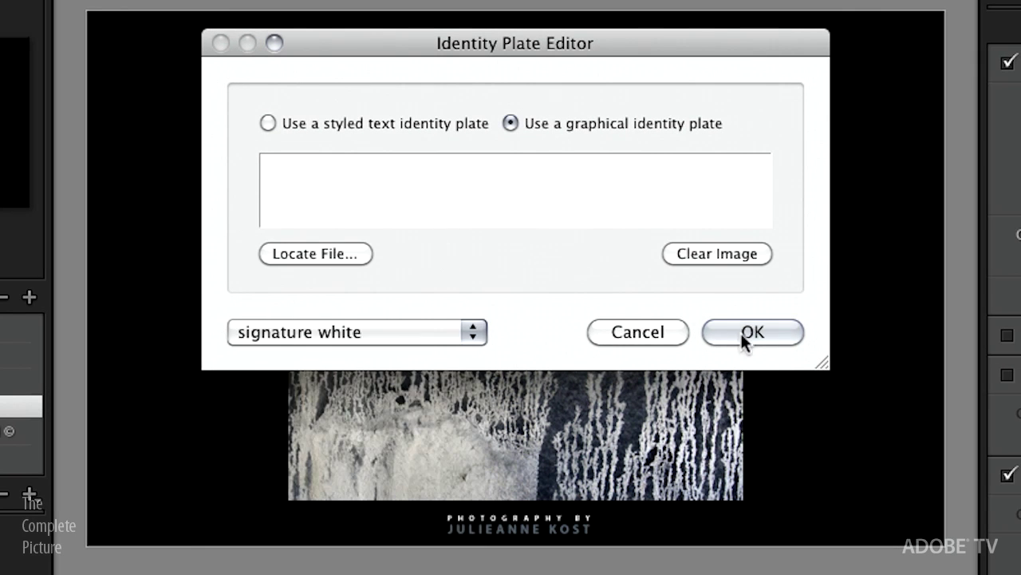
{"action": "left_click", "coordinate": [744, 331]}
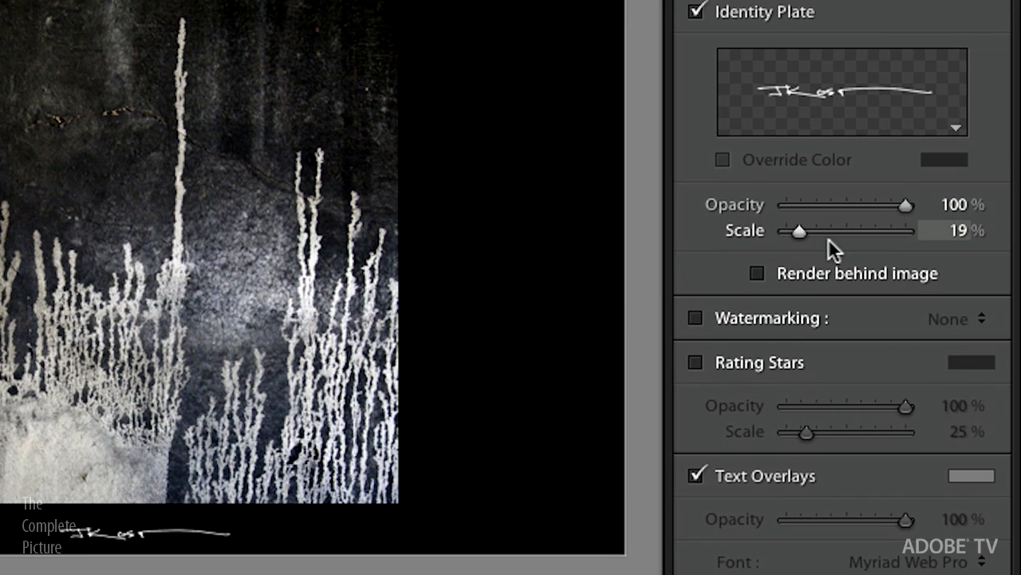
Scale the signature to 65% and drag it to the top, then the middle, of the slide
{"action": "left_click_drag", "start_coordinate": [837, 231], "coordinate": [862, 232]}
{"action": "left_click_drag", "start_coordinate": [134, 490], "coordinate": [153, 75]}
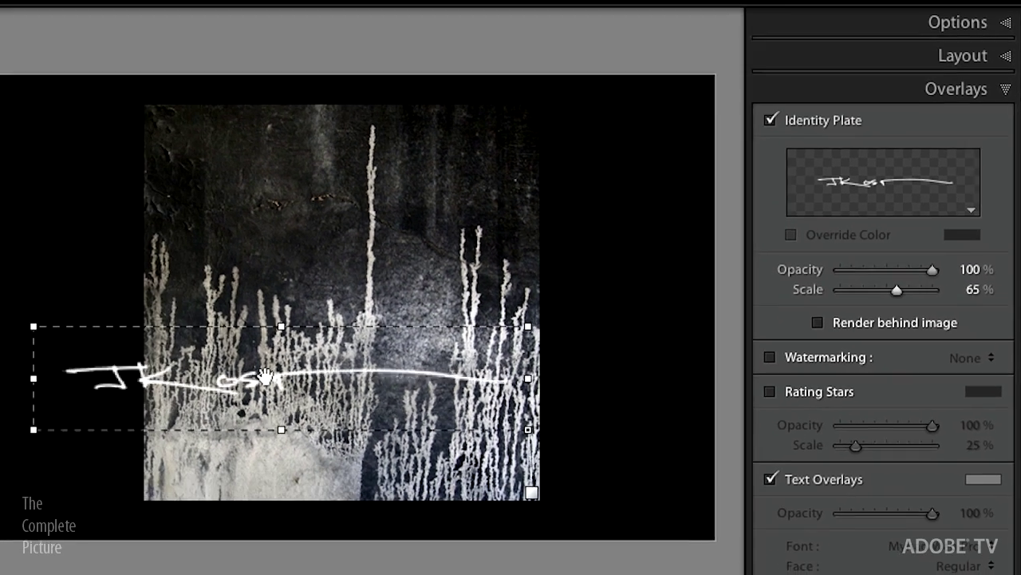
{"action": "mouse_move", "coordinate": [387, 190]}
{"action": "left_mouse_down"}
{"action": "mouse_move", "coordinate": [431, 215]}
{"action": "mouse_move", "coordinate": [432, 247]}
{"action": "mouse_move", "coordinate": [458, 280]}
{"action": "mouse_move", "coordinate": [458, 324]}
{"action": "left_mouse_up"}
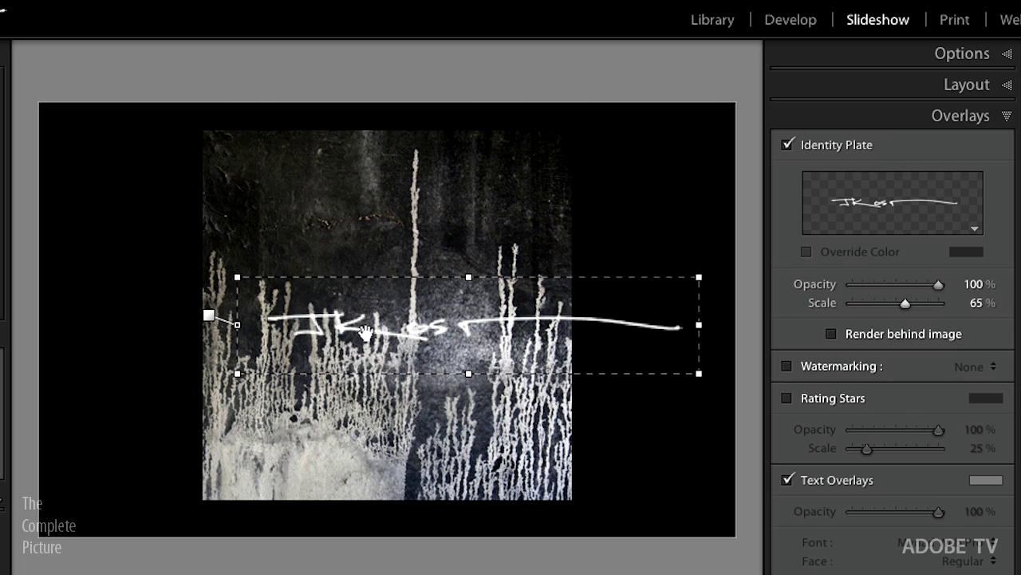
Shrink the signature to 36%, place it below the photo, and set opacity to 100%
{"action": "left_click_drag", "start_coordinate": [325, 326], "coordinate": [530, 437]}
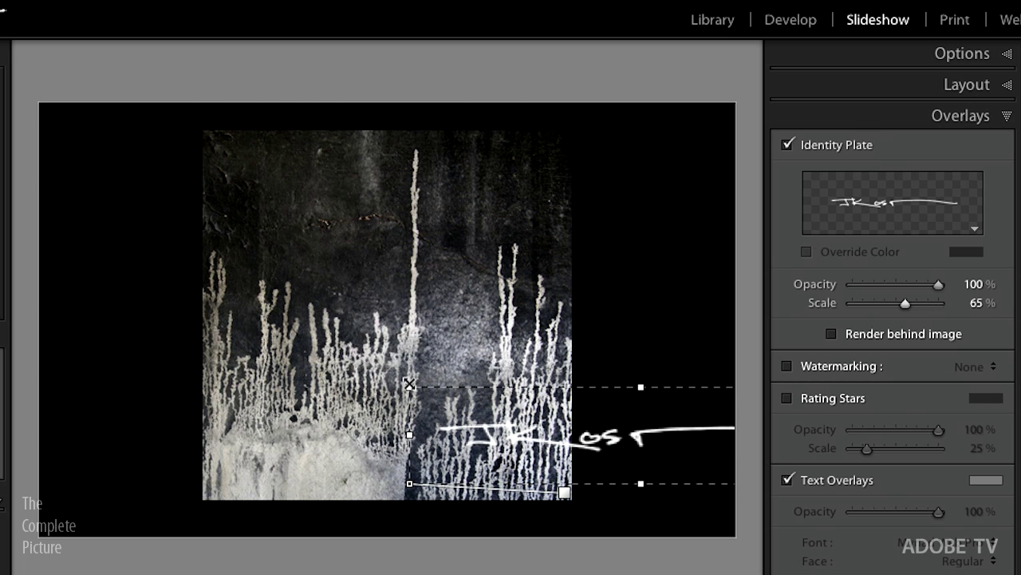
{"action": "left_click_drag", "start_coordinate": [409, 384], "coordinate": [613, 429]}
{"action": "left_click_drag", "start_coordinate": [663, 464], "coordinate": [481, 480]}
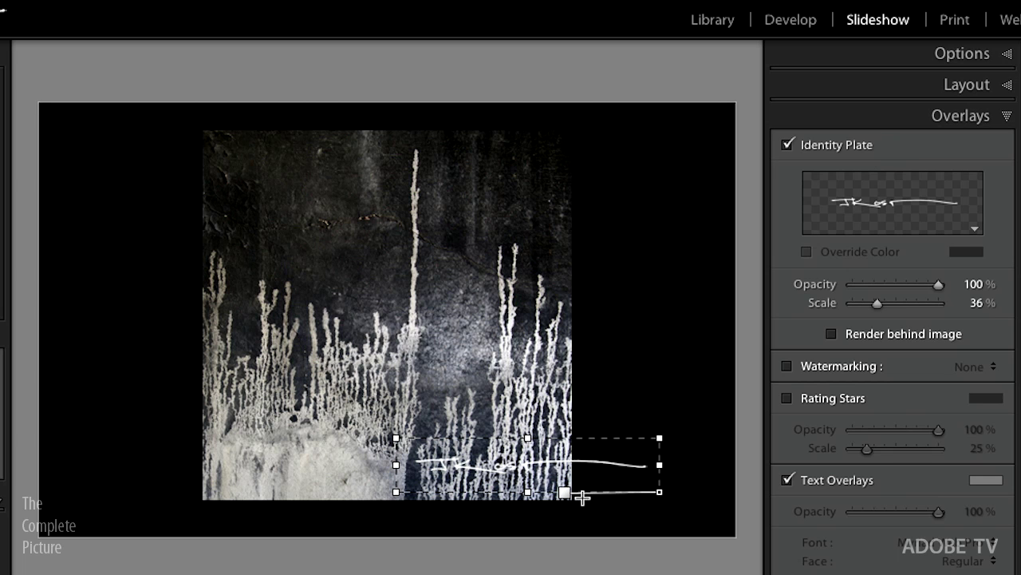
{"action": "left_click_drag", "start_coordinate": [542, 471], "coordinate": [611, 523]}
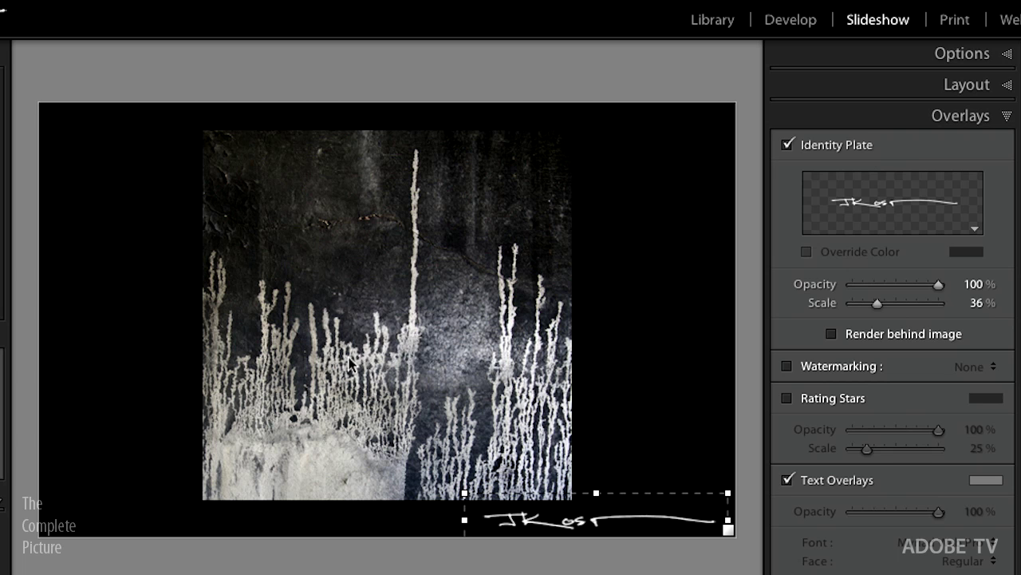
{"action": "left_click_drag", "start_coordinate": [593, 521], "coordinate": [395, 523]}
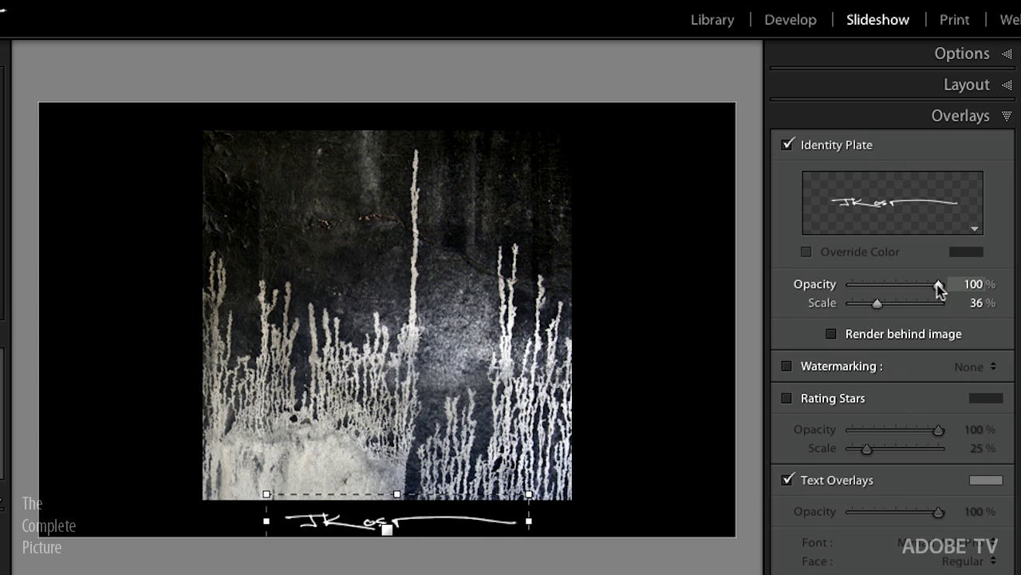
{"action": "left_click_drag", "start_coordinate": [914, 288], "coordinate": [932, 315]}
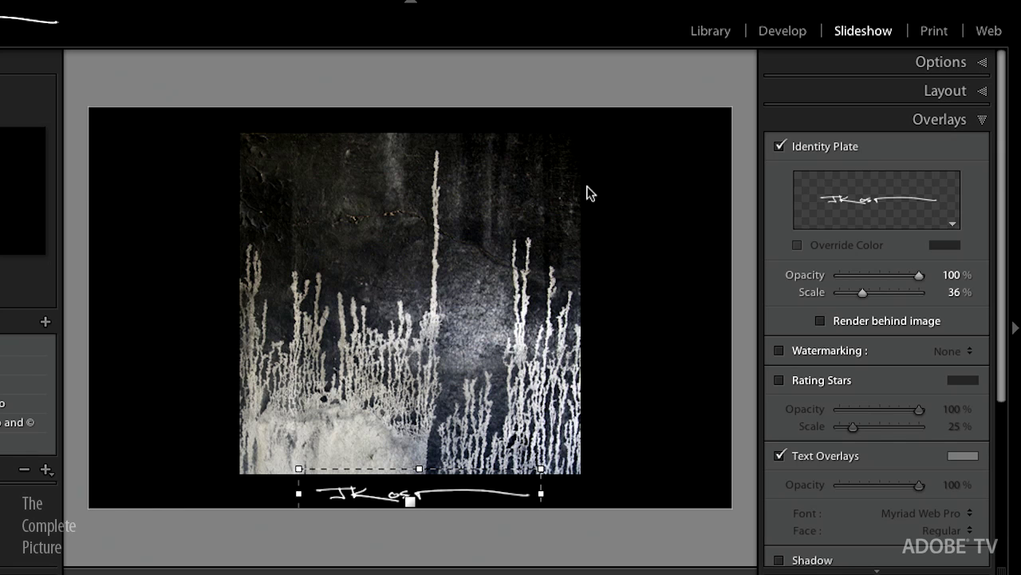
Show layout guides, widen the left margin to 519 px, and move the signature left
{"action": "left_click", "coordinate": [983, 93]}
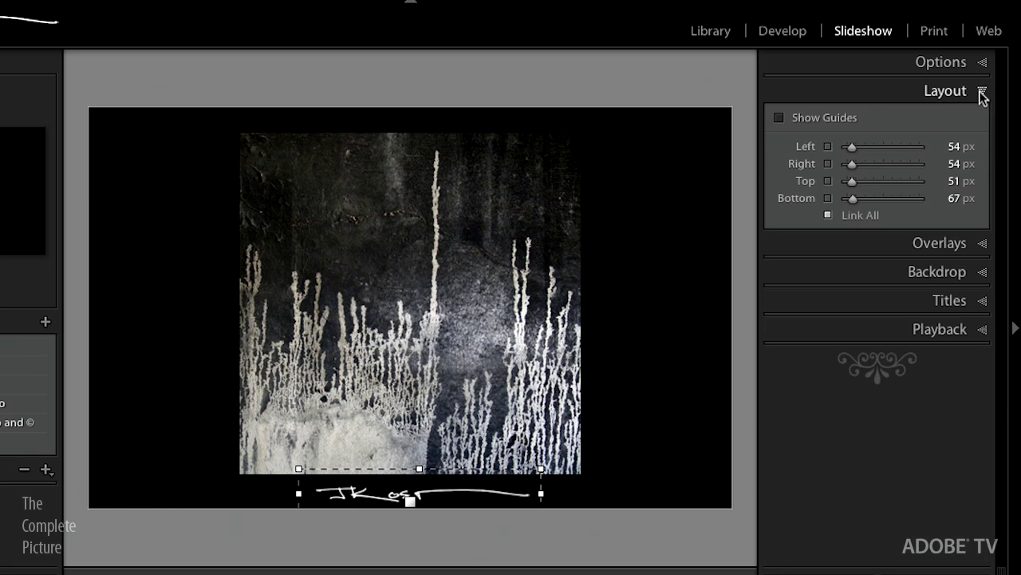
{"action": "left_click", "coordinate": [780, 118]}
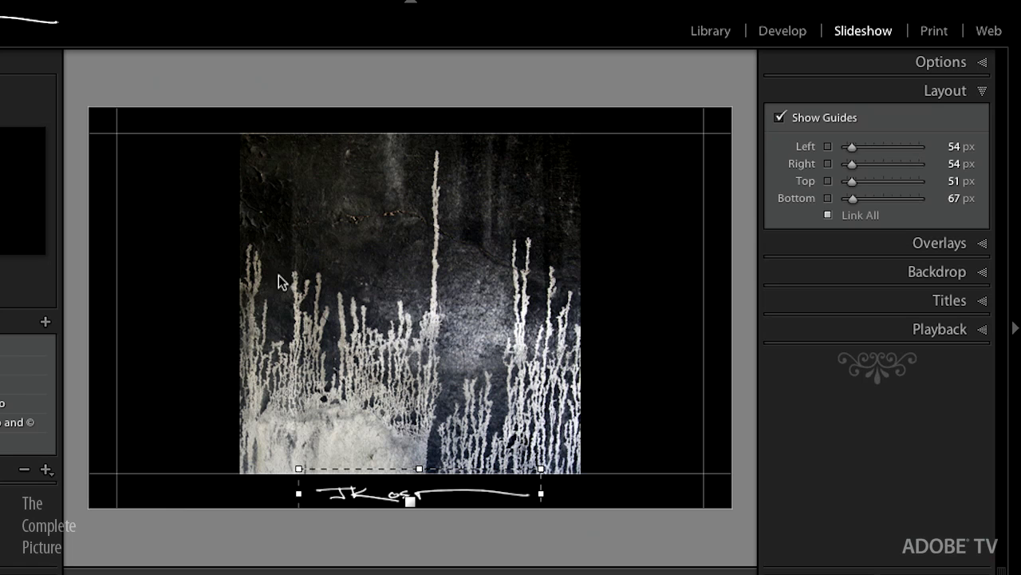
{"action": "left_click_drag", "start_coordinate": [118, 268], "coordinate": [349, 253]}
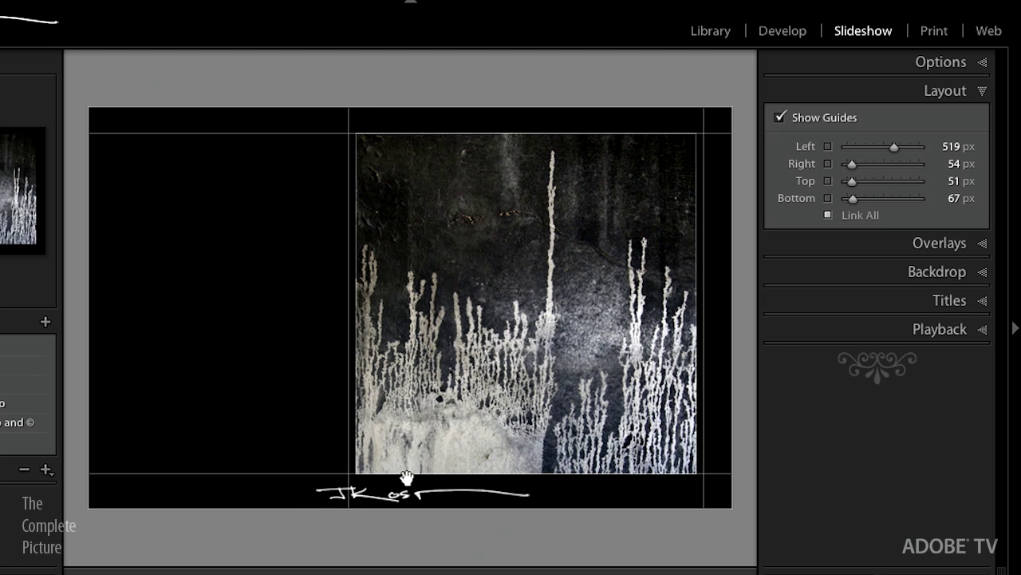
{"action": "left_click_drag", "start_coordinate": [396, 496], "coordinate": [201, 234]}
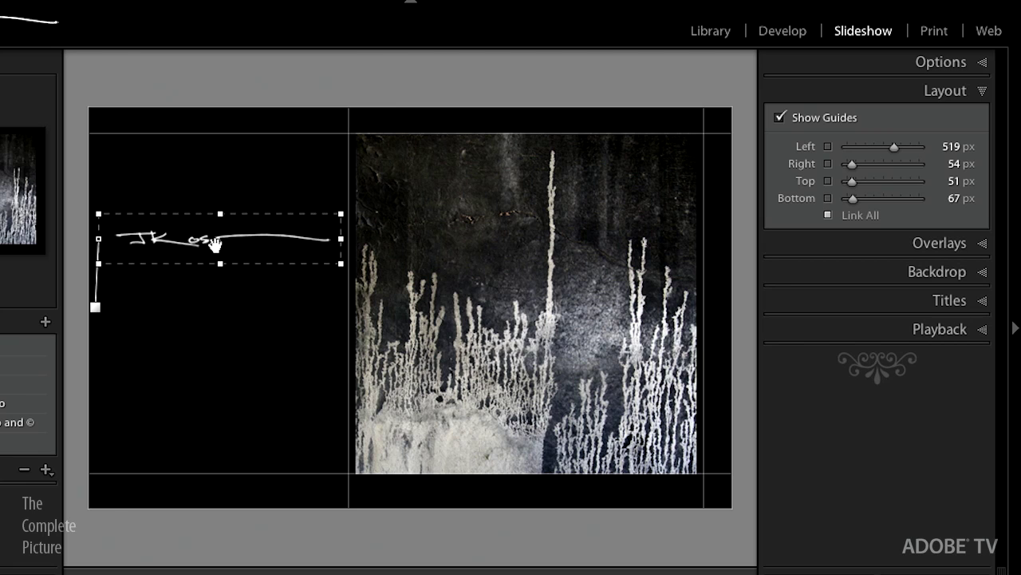
Set VertStripeBanner.psd from Identity Plates > Slideshow as the slide's identity plate
{"action": "left_click", "coordinate": [926, 246]}
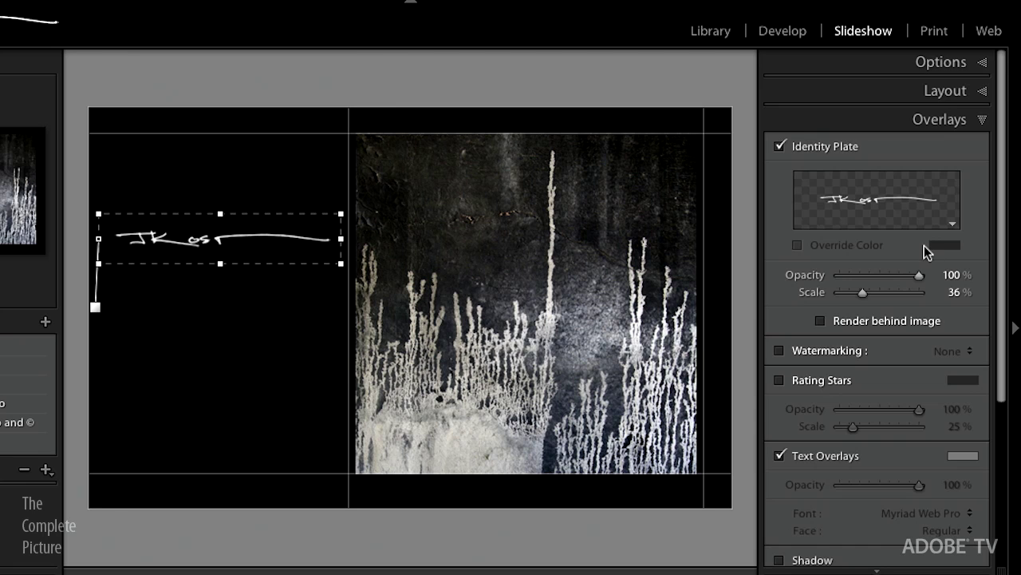
{"action": "left_click", "coordinate": [955, 224]}
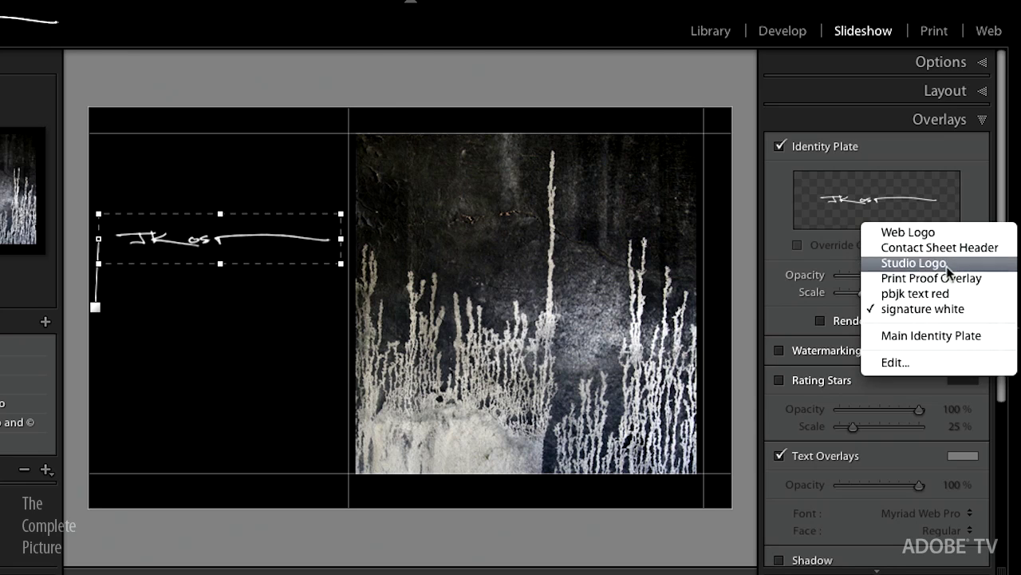
{"action": "left_click", "coordinate": [927, 363]}
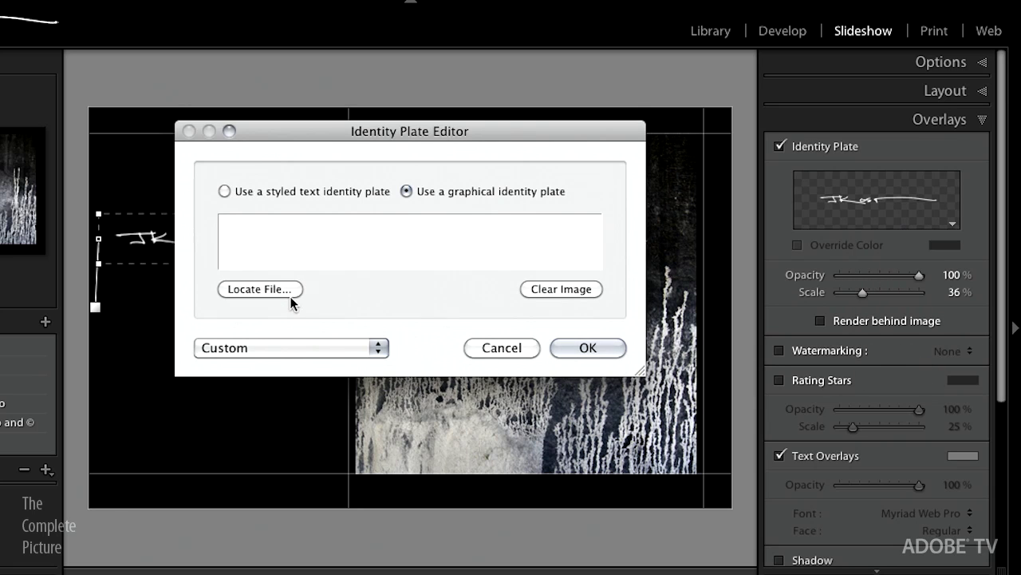
{"action": "left_click", "coordinate": [281, 290]}
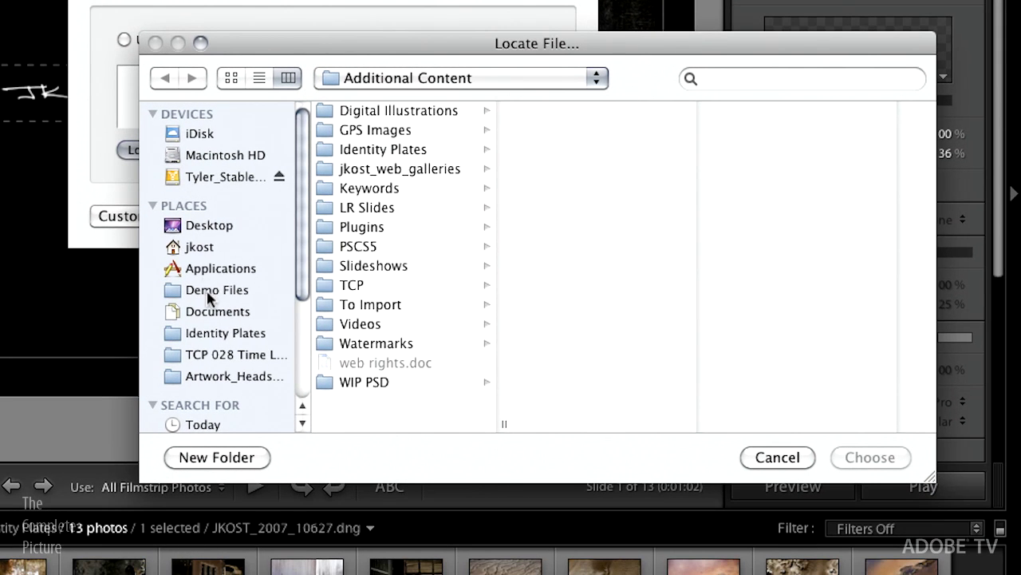
{"action": "left_click", "coordinate": [221, 335]}
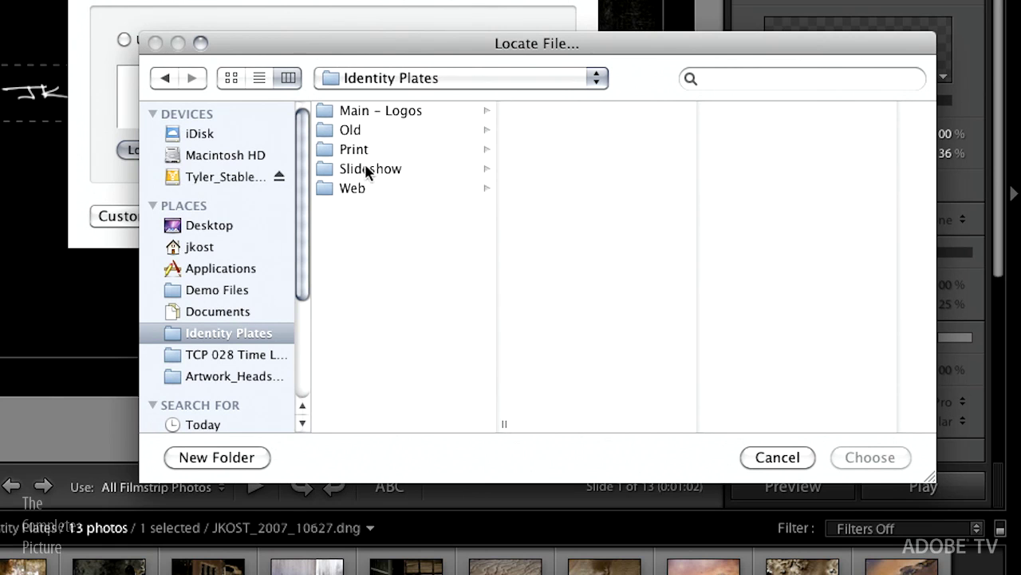
{"action": "left_click", "coordinate": [371, 172]}
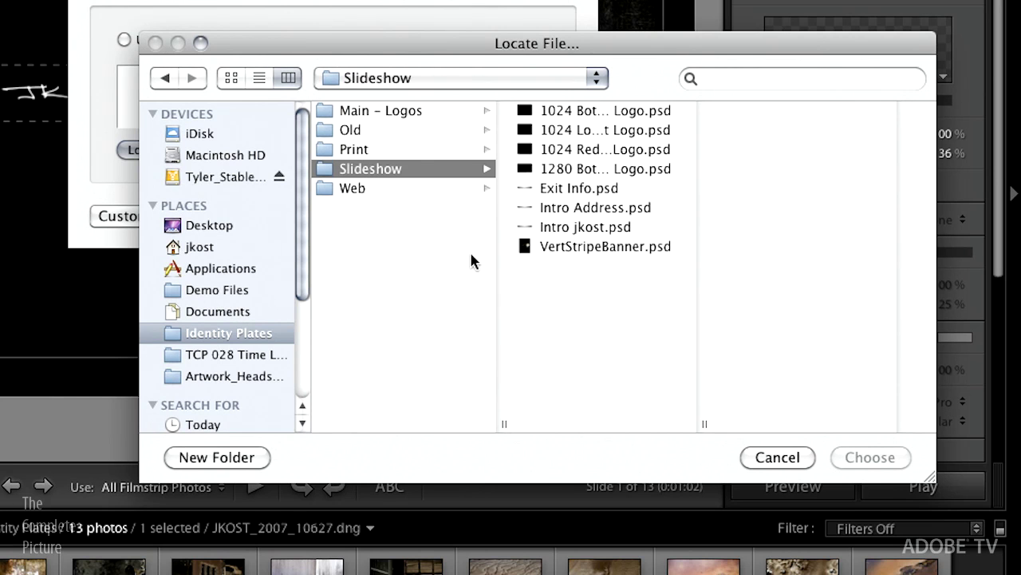
{"action": "left_click", "coordinate": [570, 252]}
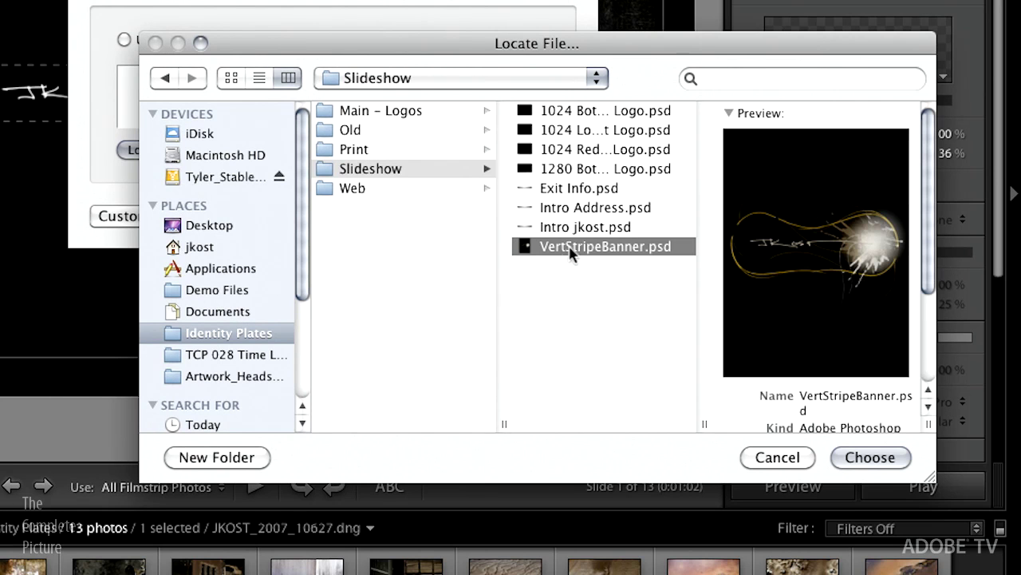
{"action": "left_click", "coordinate": [869, 457]}
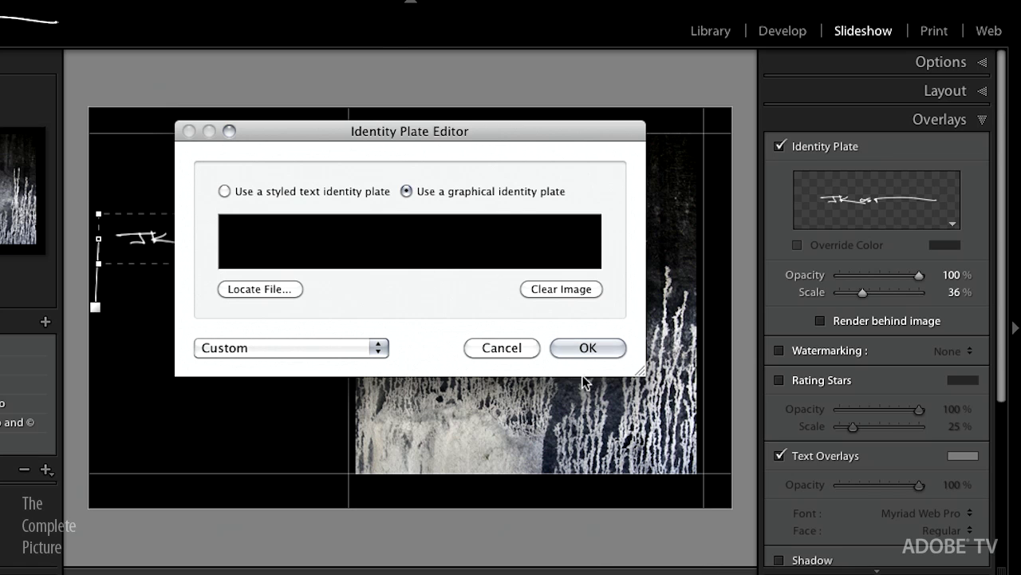
{"action": "left_click", "coordinate": [593, 353]}
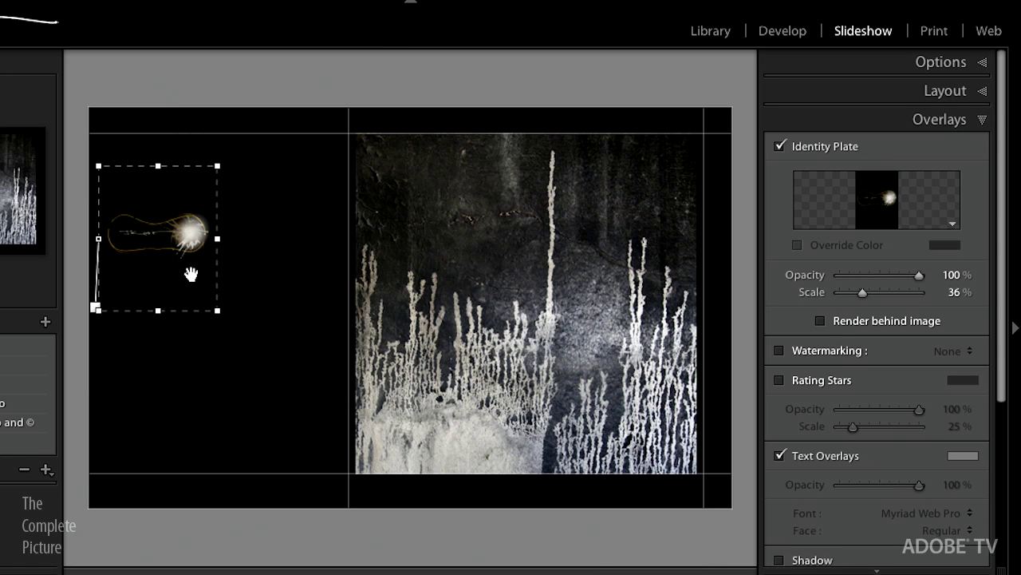
Scale the banner identity plate up from 83% to 100% and shift it slightly right
{"action": "left_click_drag", "start_coordinate": [217, 311], "coordinate": [358, 498]}
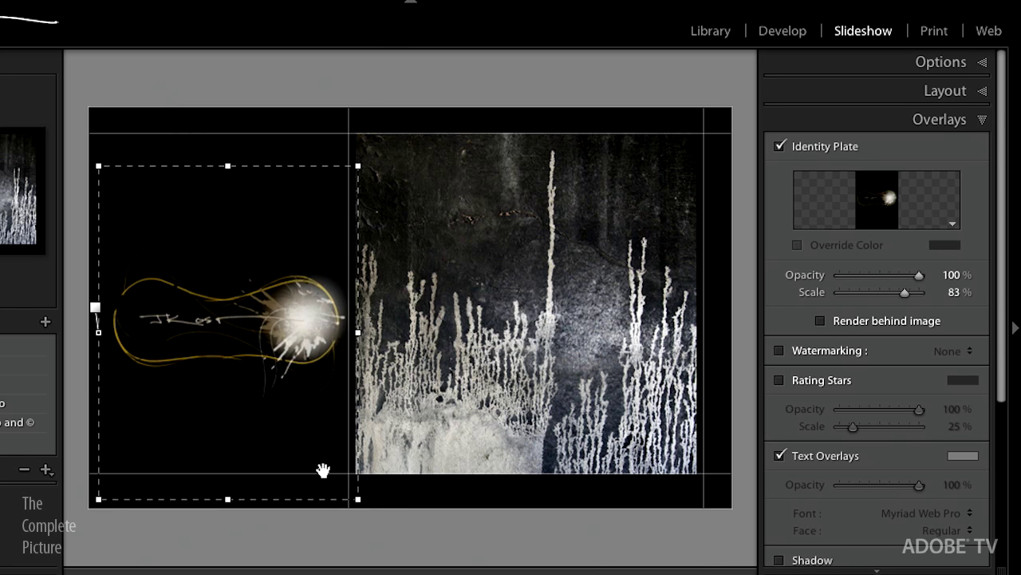
{"action": "left_click_drag", "start_coordinate": [98, 166], "coordinate": [48, 88]}
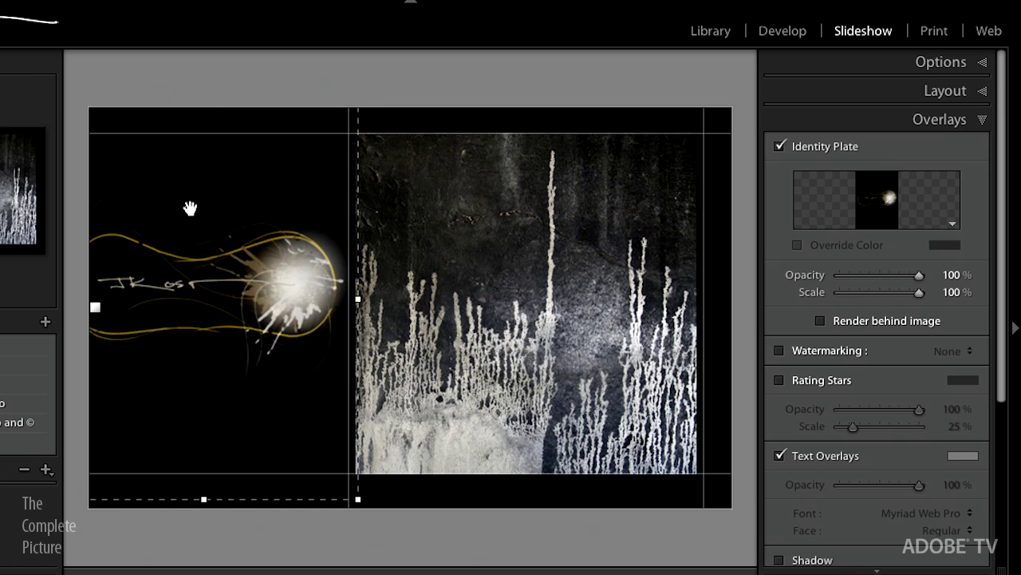
{"action": "left_click_drag", "start_coordinate": [198, 237], "coordinate": [224, 237]}
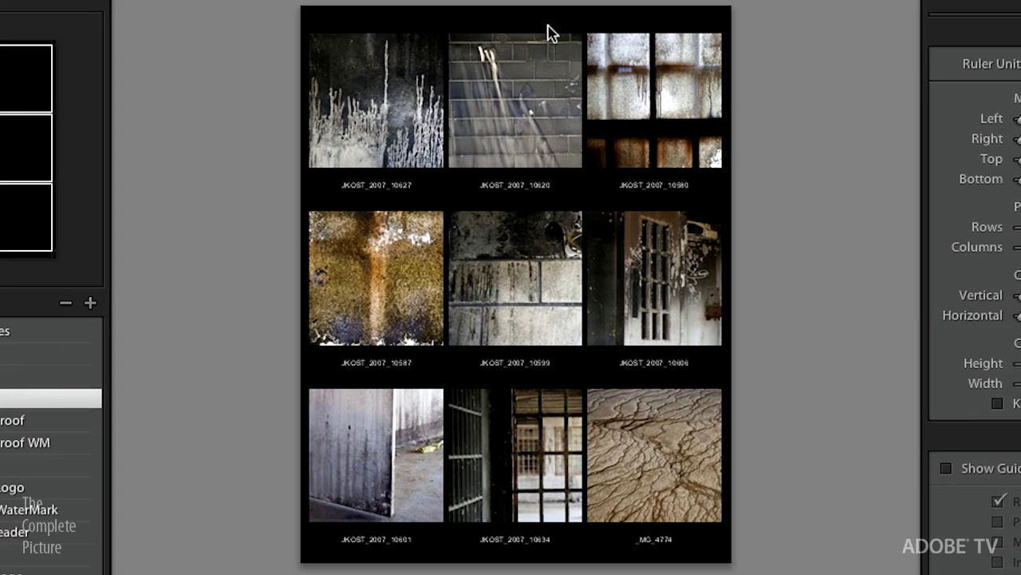
Drag the contact sheet's top margin guide down so the 3x3 grid starts lower, then scroll to the Page panel
{"action": "left_click_drag", "start_coordinate": [550, 25], "coordinate": [544, 61]}
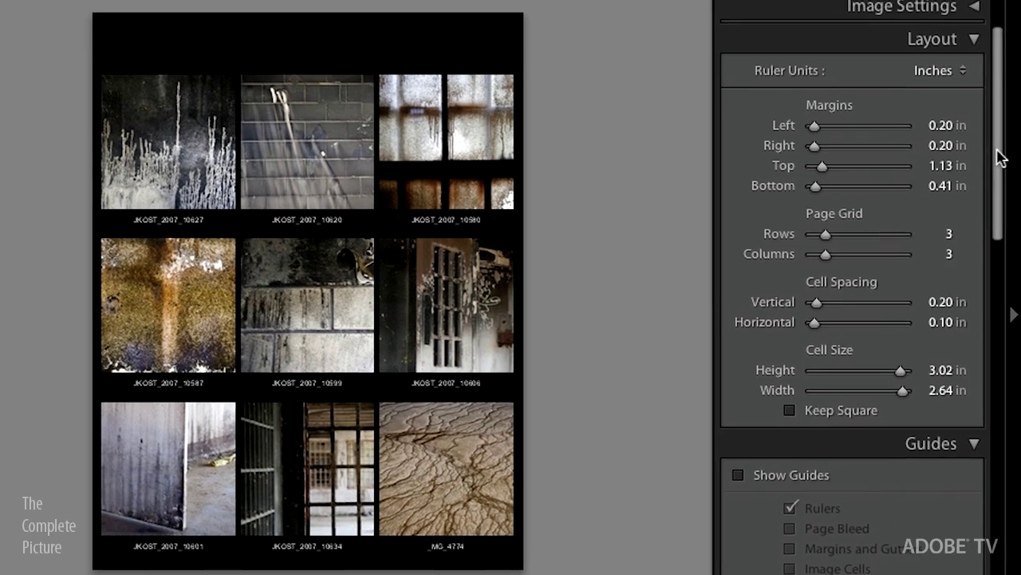
{"action": "left_click_drag", "start_coordinate": [1000, 158], "coordinate": [1017, 389]}
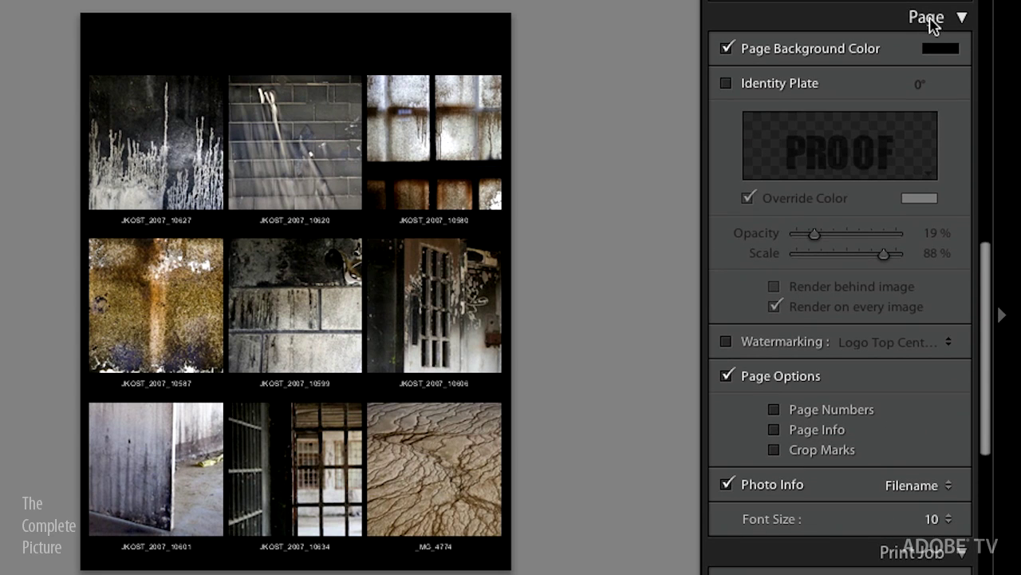
Show the PROOF identity plate on every image at 97% opacity and enable the copyright watermark
{"action": "left_click", "coordinate": [726, 84]}
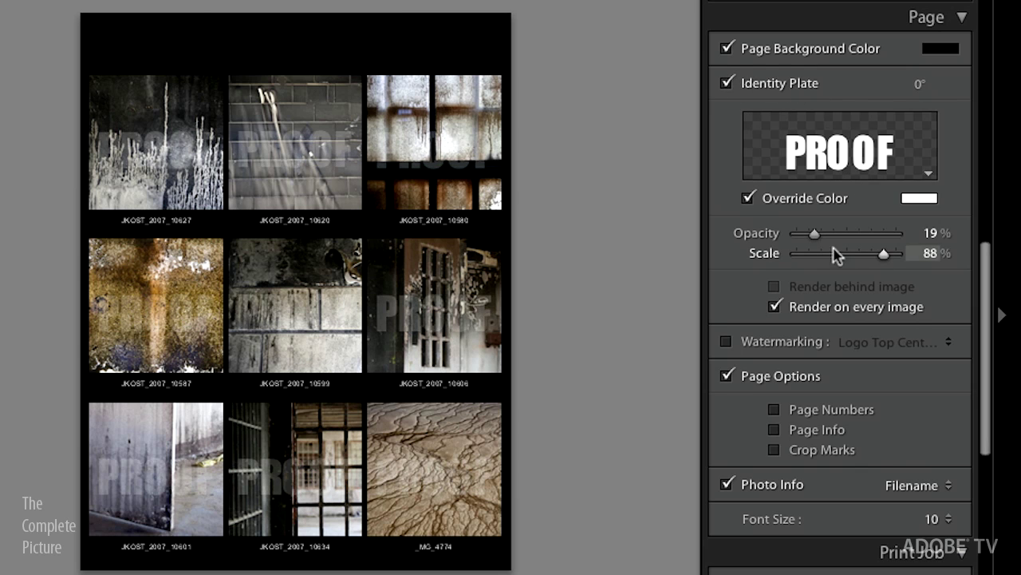
{"action": "left_click_drag", "start_coordinate": [815, 233], "coordinate": [895, 239]}
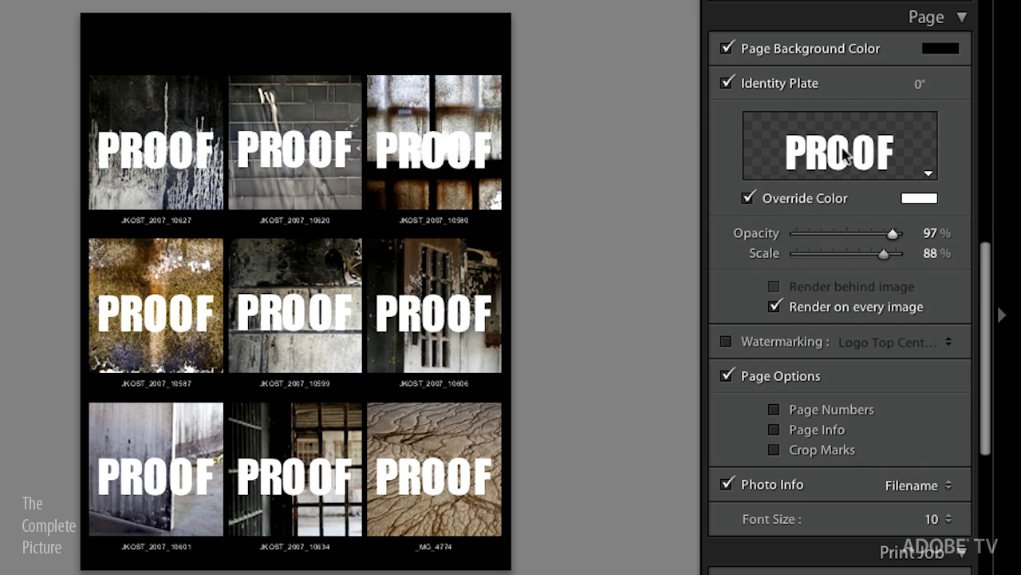
{"action": "left_click", "coordinate": [773, 305]}
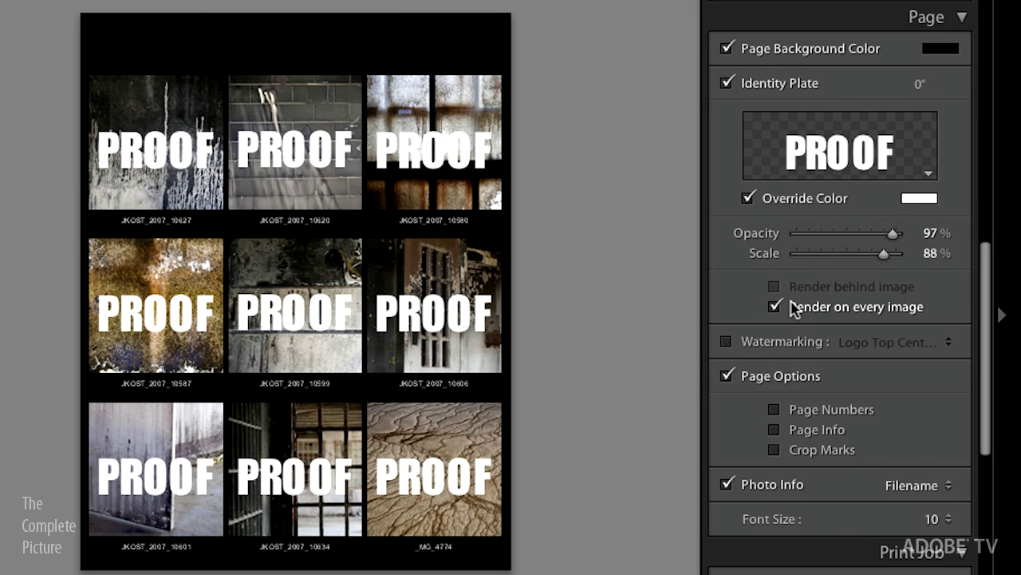
{"action": "left_click", "coordinate": [759, 342]}
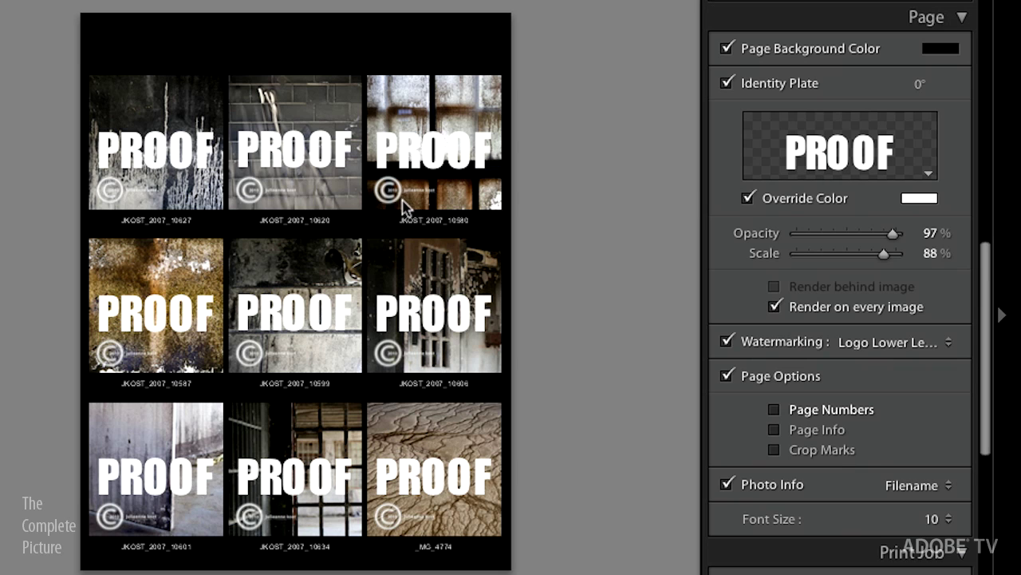
{"action": "left_click", "coordinate": [930, 177]}
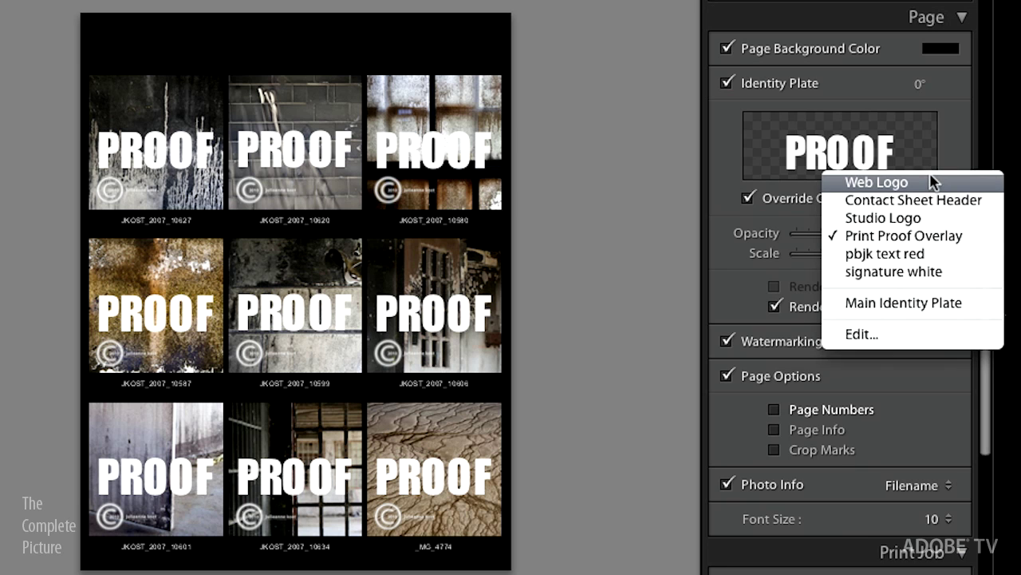
Switch the plate to 'signature white', render it only once, and enlarge it across the page top
{"action": "left_click", "coordinate": [914, 271]}
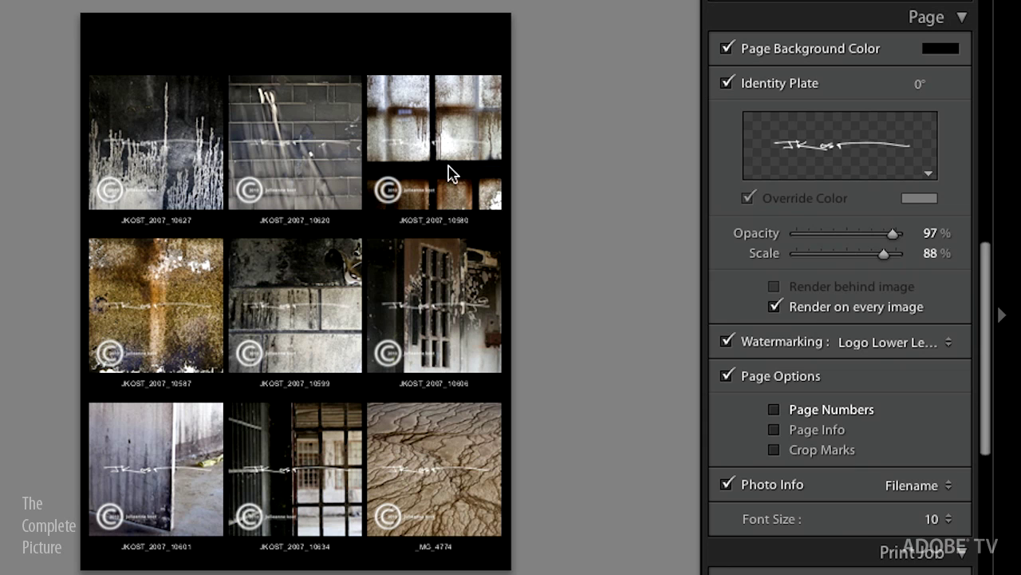
{"action": "left_click", "coordinate": [774, 306]}
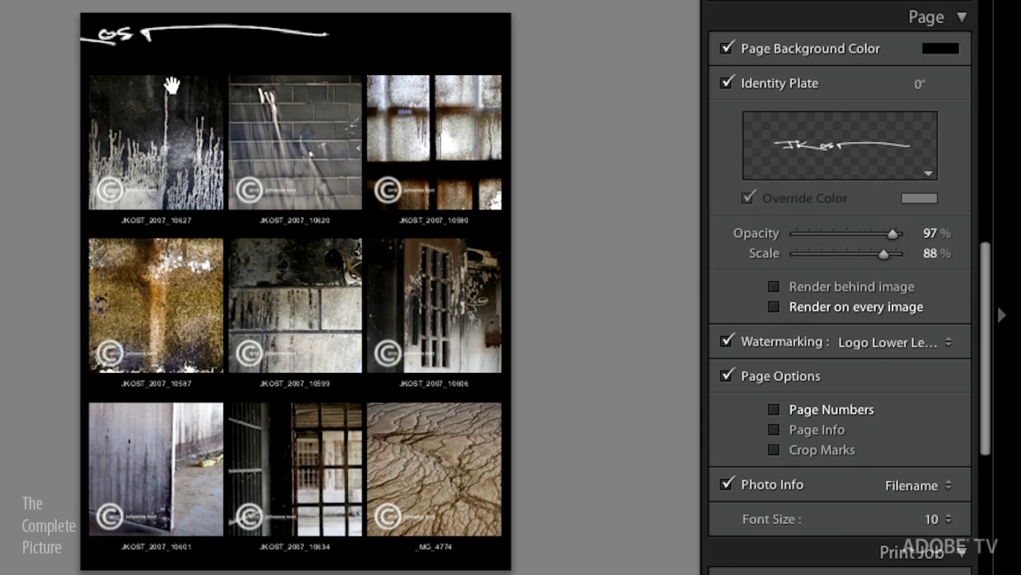
{"action": "left_click_drag", "start_coordinate": [132, 35], "coordinate": [211, 51]}
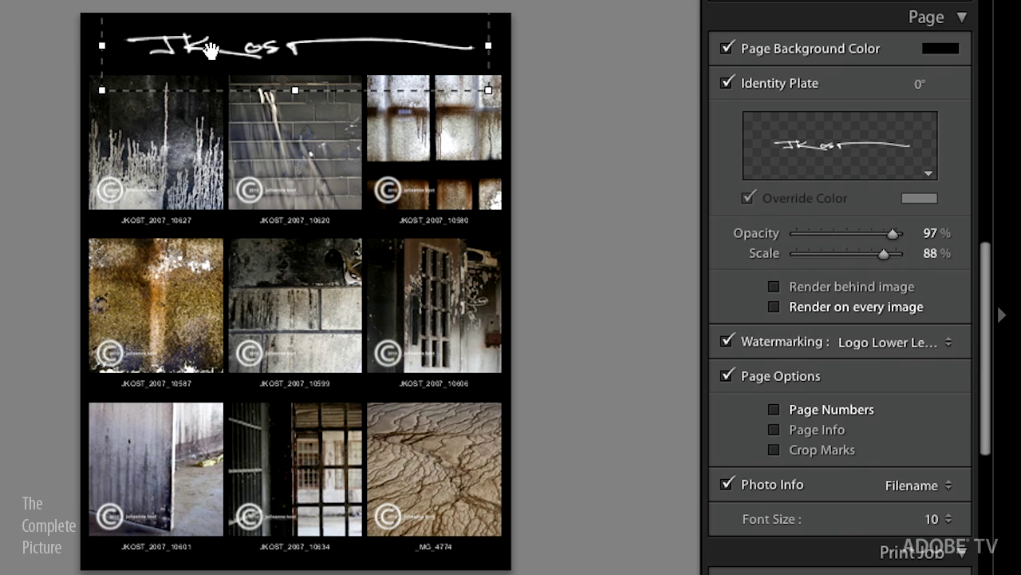
{"action": "left_click", "coordinate": [464, 140]}
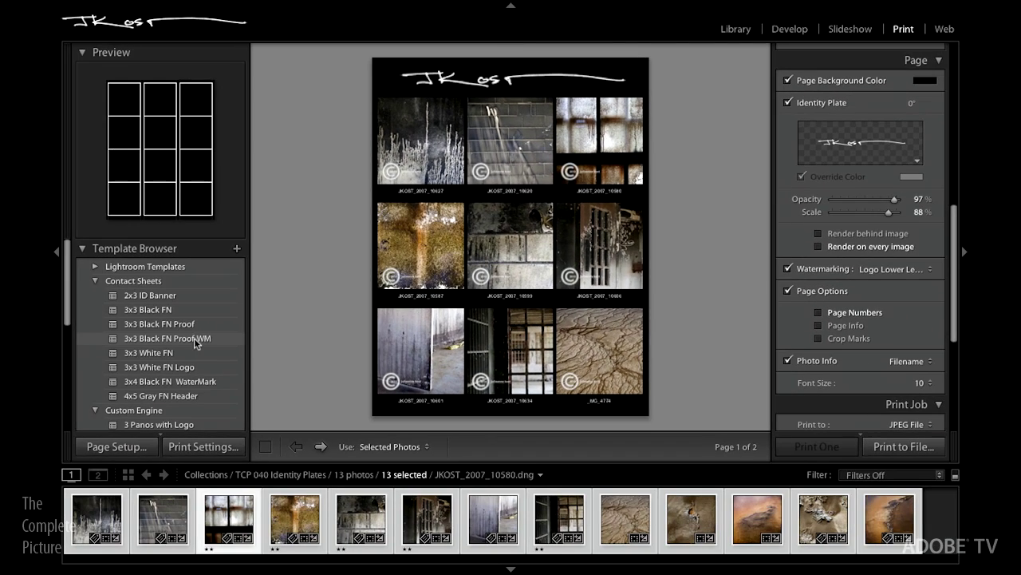
Try the 3x4 Black FN WaterMark and 3x3 White FN Logo templates, then settle on 12 x 12 1 Lrg 1 Sm Logo
{"action": "left_click", "coordinate": [199, 385]}
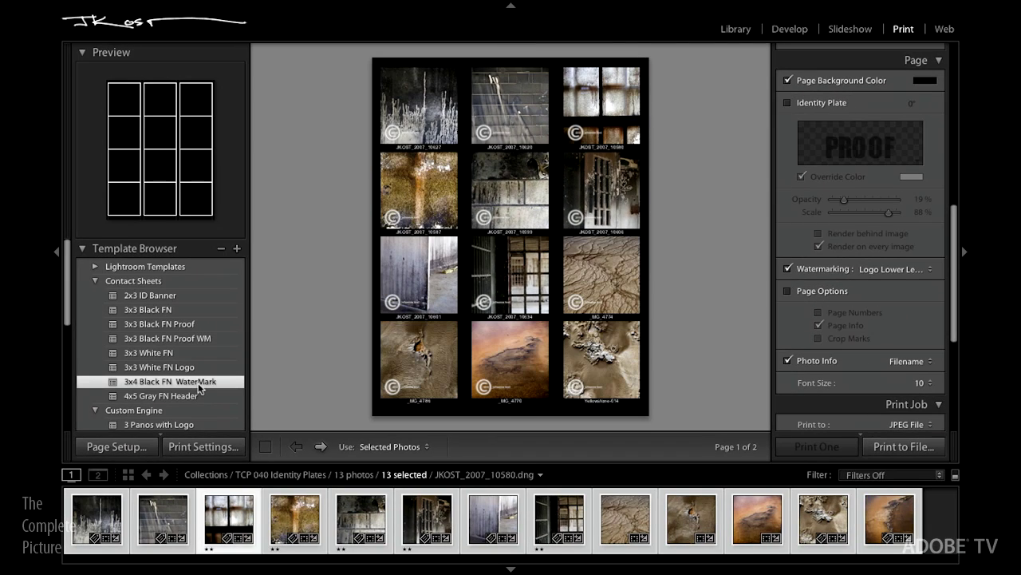
{"action": "left_click", "coordinate": [193, 370]}
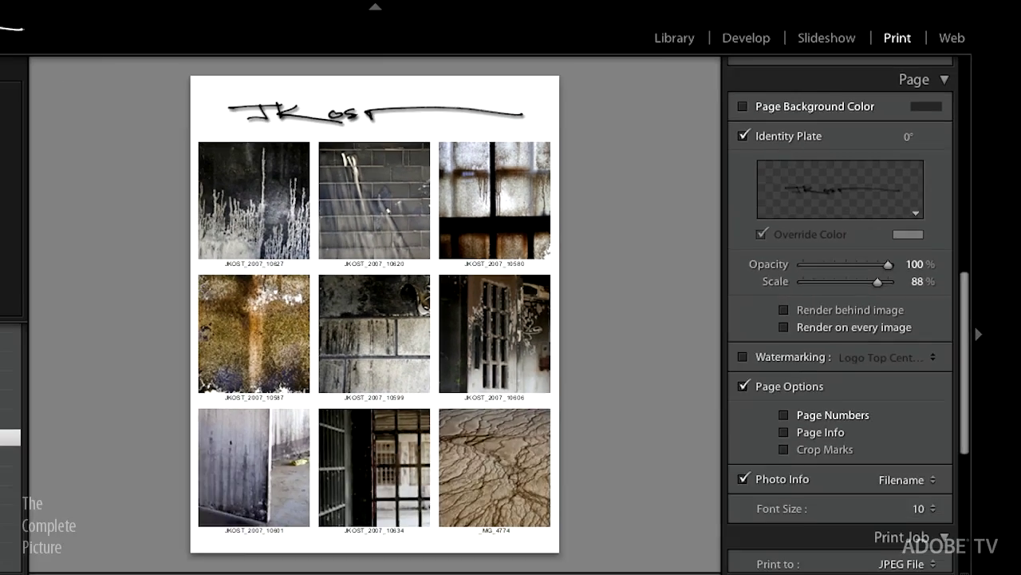
{"action": "left_click_drag", "start_coordinate": [66, 331], "coordinate": [70, 388]}
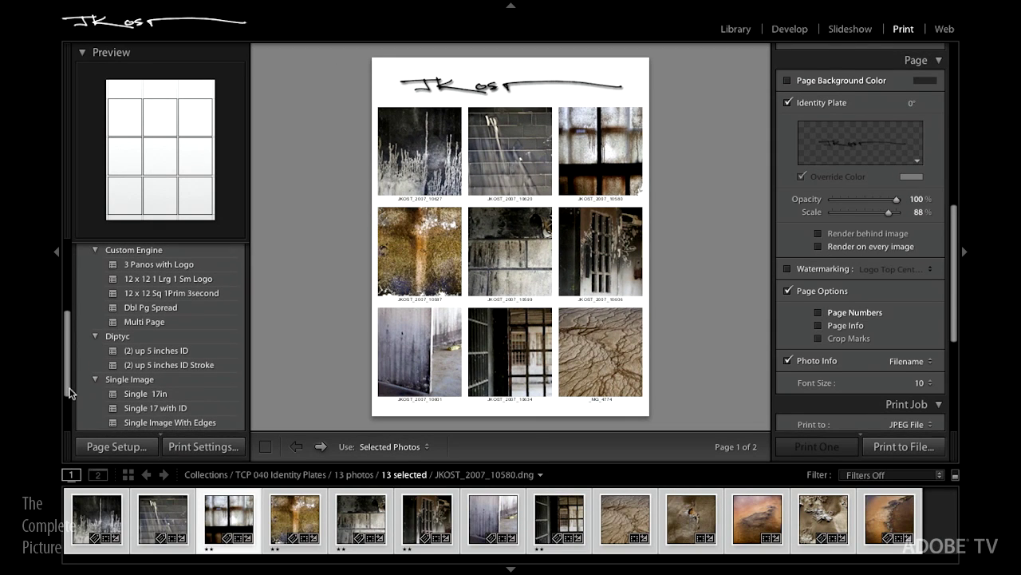
{"action": "scroll", "coordinate": [955, 221], "scroll_direction": "up", "scroll_amount": 10}
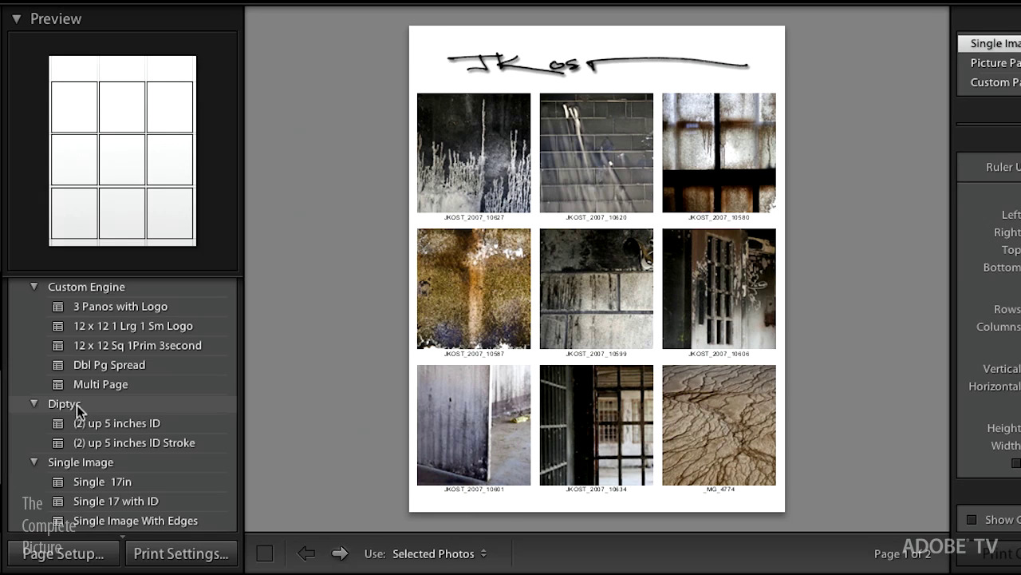
{"action": "left_click", "coordinate": [105, 326]}
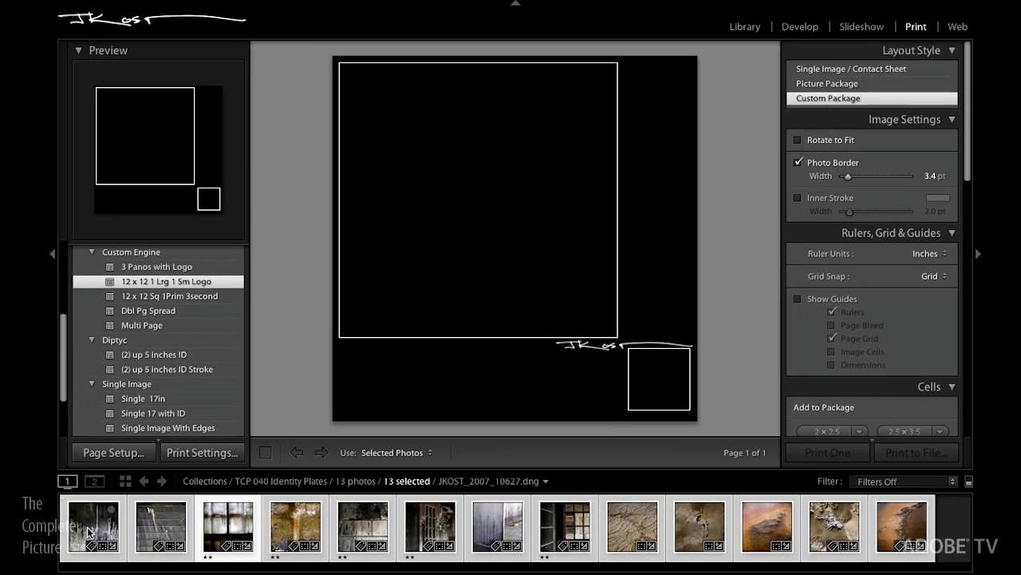
Drop the reeds photo into the large cell and the brick-wall photo into the small lower-right cell
{"action": "left_click", "coordinate": [80, 527]}
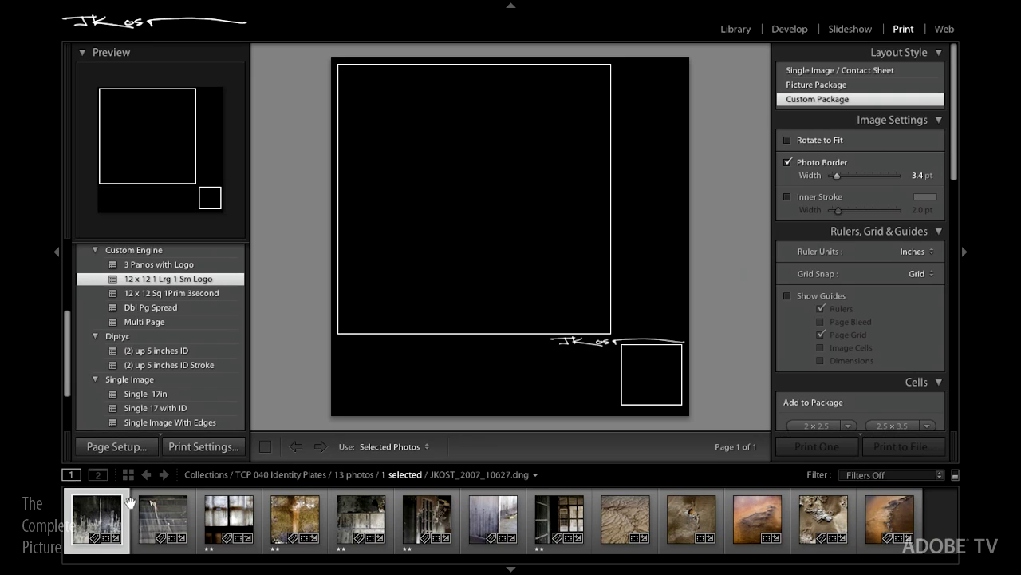
{"action": "left_click_drag", "start_coordinate": [97, 520], "coordinate": [463, 169]}
{"action": "left_click_drag", "start_coordinate": [163, 520], "coordinate": [647, 407]}
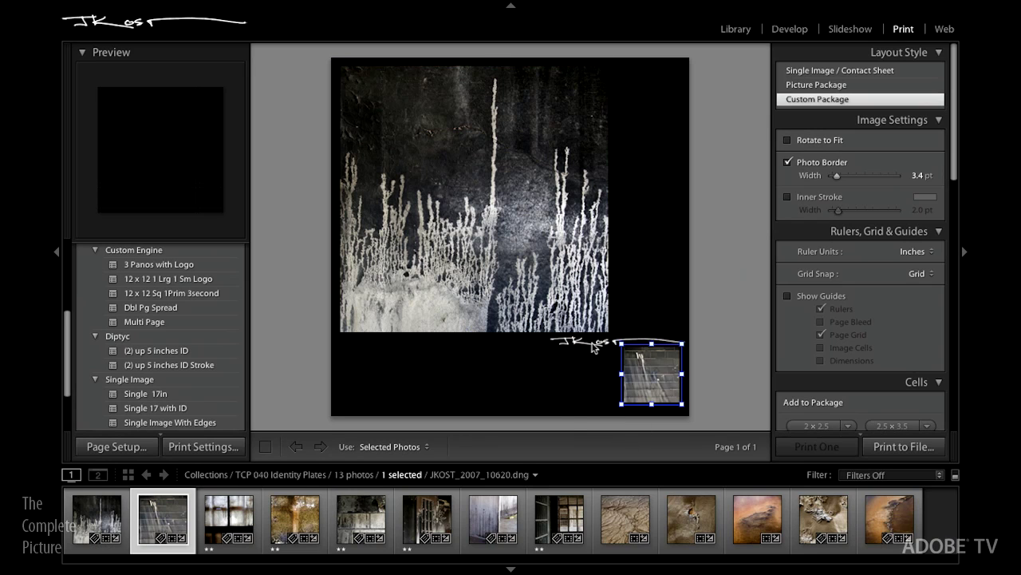
Nudge the signature identity plate slightly left above the small photo
{"action": "left_click", "coordinate": [594, 349]}
{"action": "left_click_drag", "start_coordinate": [583, 346], "coordinate": [562, 348]}
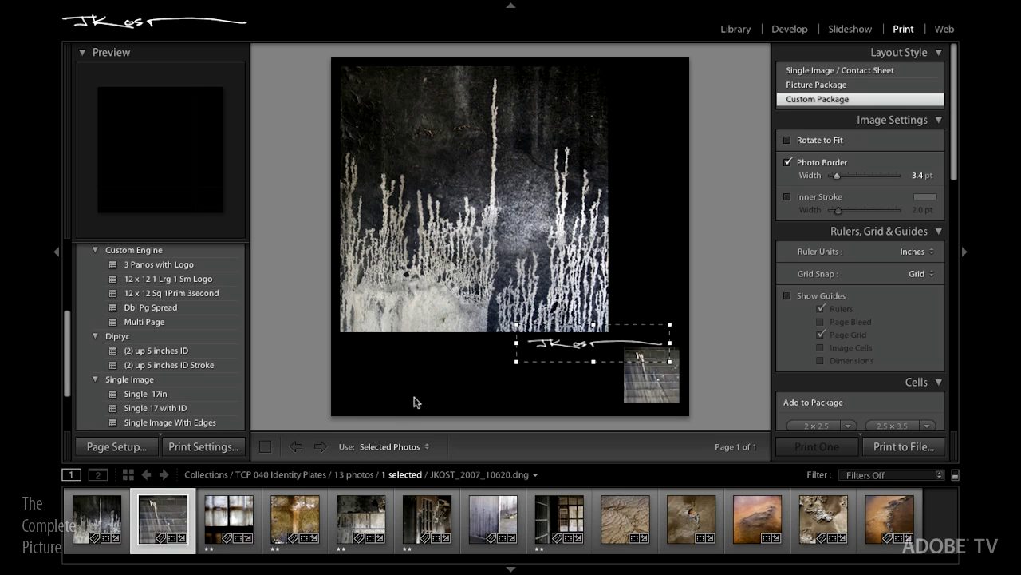
{"action": "left_click_drag", "start_coordinate": [65, 376], "coordinate": [67, 396]}
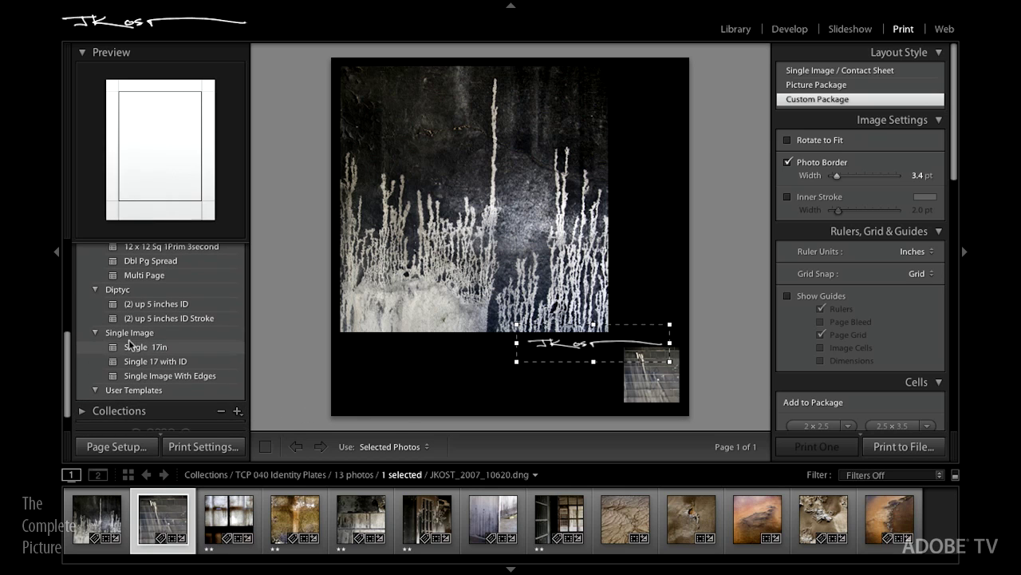
Try the (2) up 5 inches ID Stroke template, then apply Single 17 with ID to the reeds photo
{"action": "left_click", "coordinate": [177, 319]}
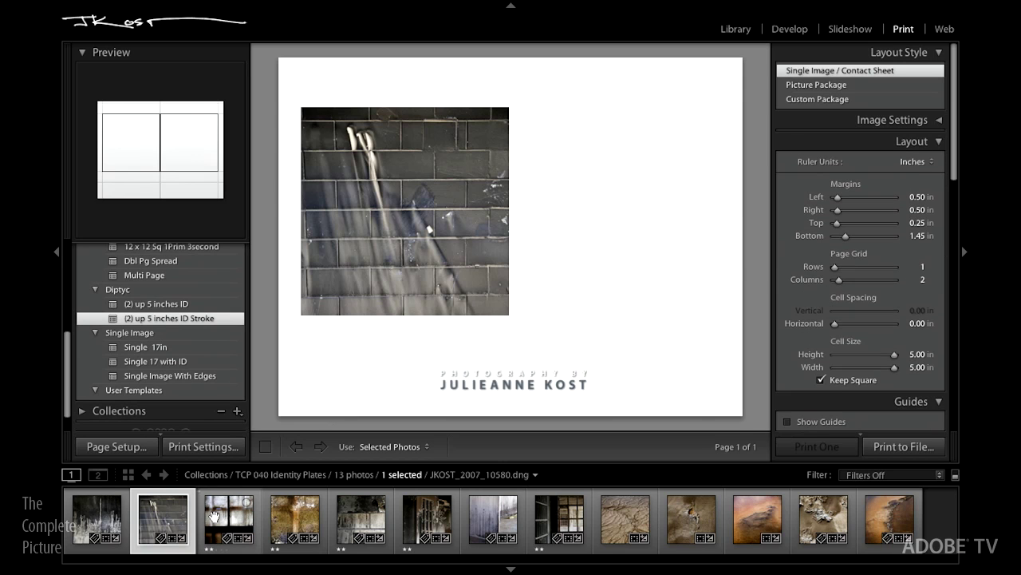
{"action": "left_click", "coordinate": [108, 525], "text": "ctrl"}
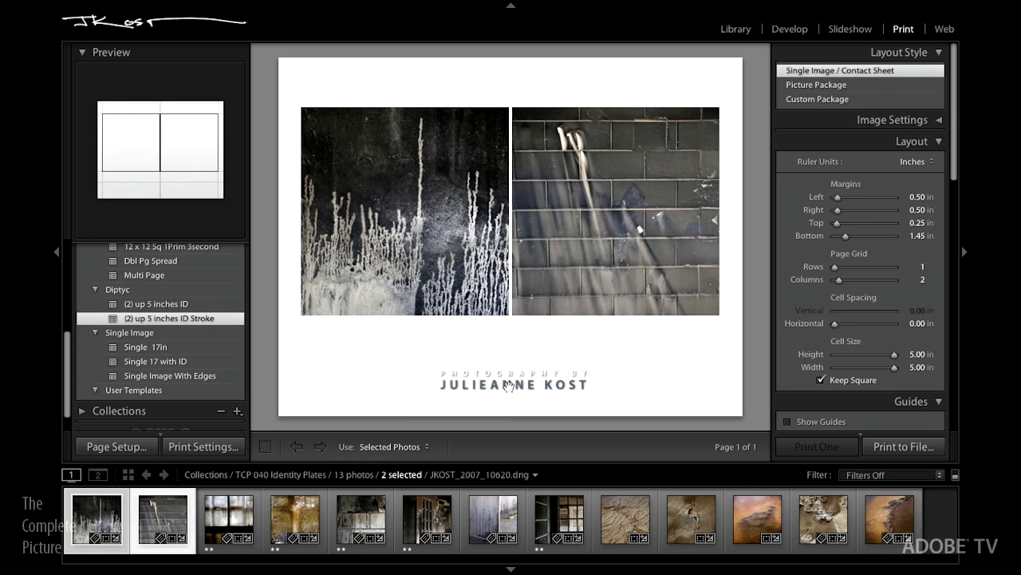
{"action": "left_click", "coordinate": [171, 361]}
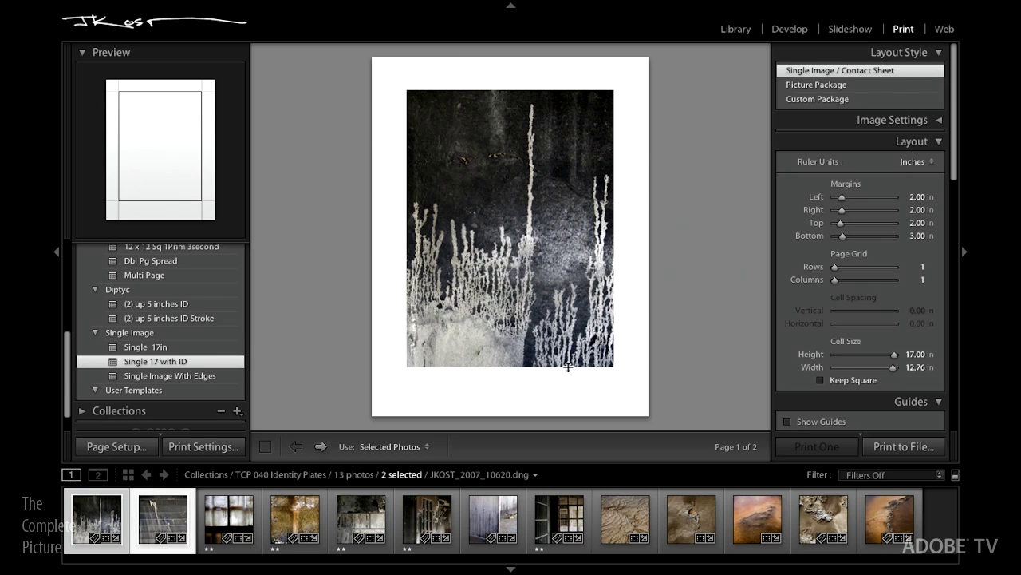
{"action": "left_click_drag", "start_coordinate": [955, 159], "coordinate": [957, 315]}
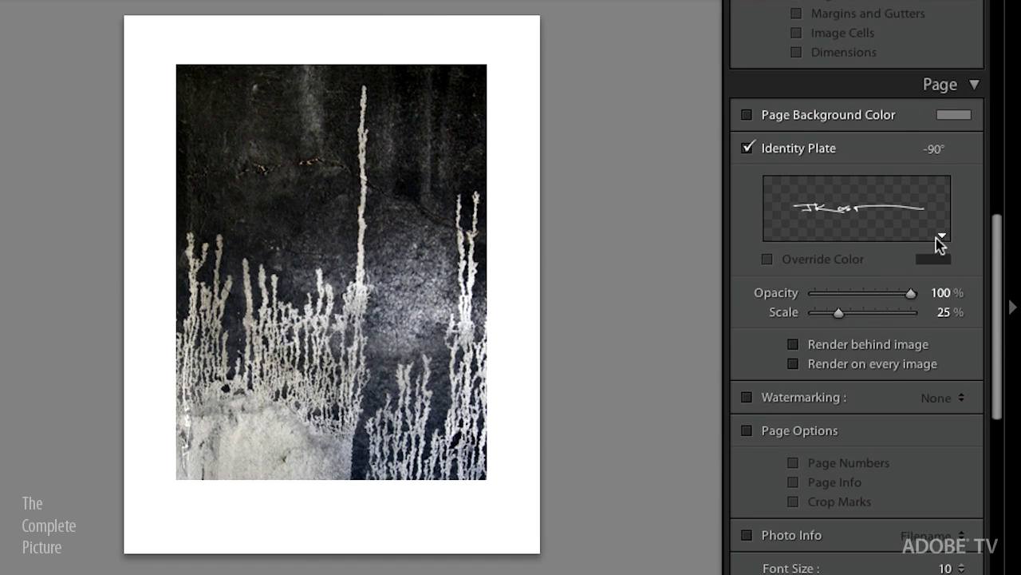
Set the identity plate to Studio Logo, move it beneath the photo, and choose No rotation
{"action": "left_click", "coordinate": [920, 209]}
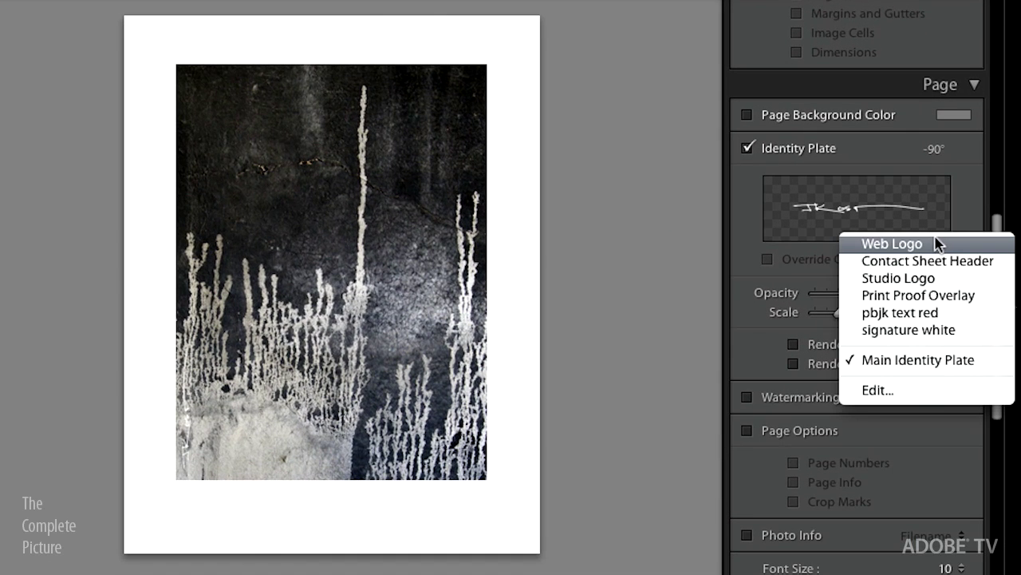
{"action": "left_click", "coordinate": [920, 289]}
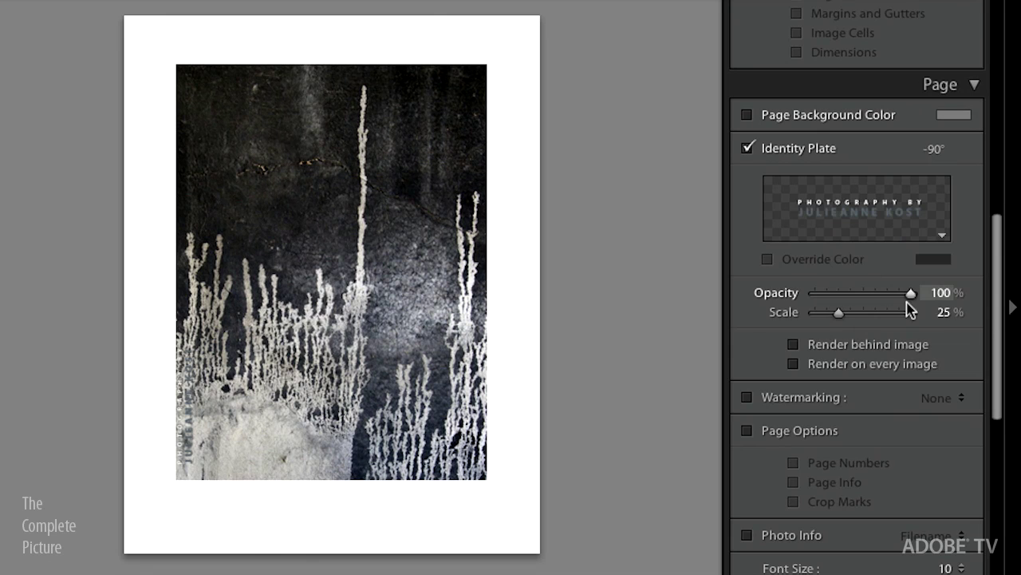
{"action": "left_click", "coordinate": [197, 437]}
{"action": "left_click_drag", "start_coordinate": [197, 438], "coordinate": [152, 397]}
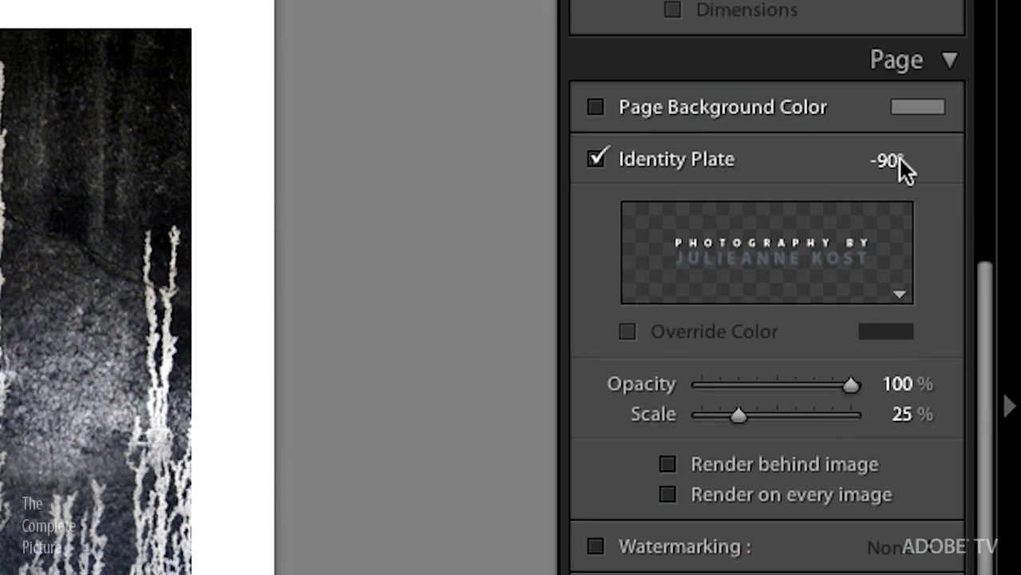
{"action": "left_click", "coordinate": [889, 161]}
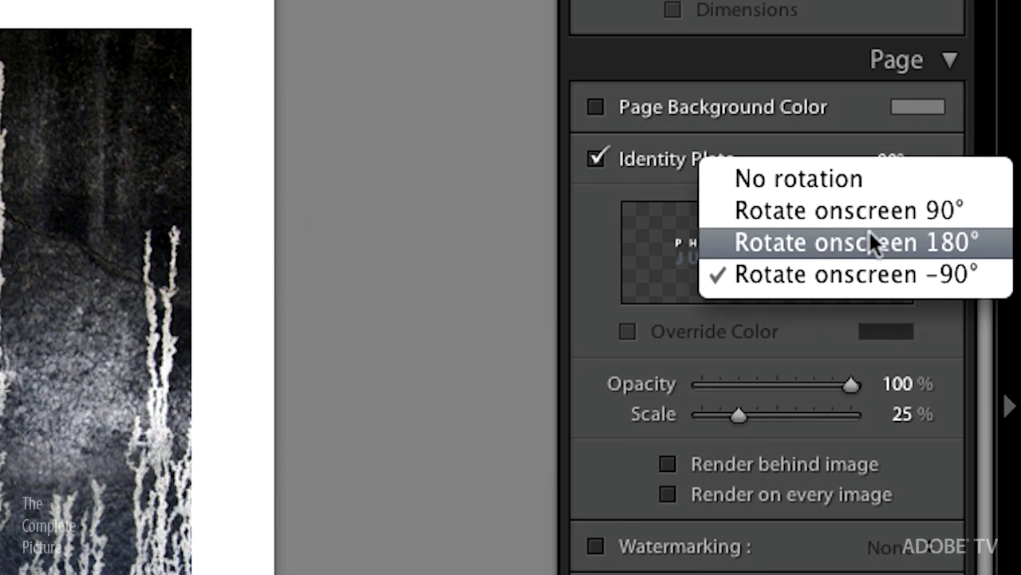
{"action": "left_click", "coordinate": [864, 179]}
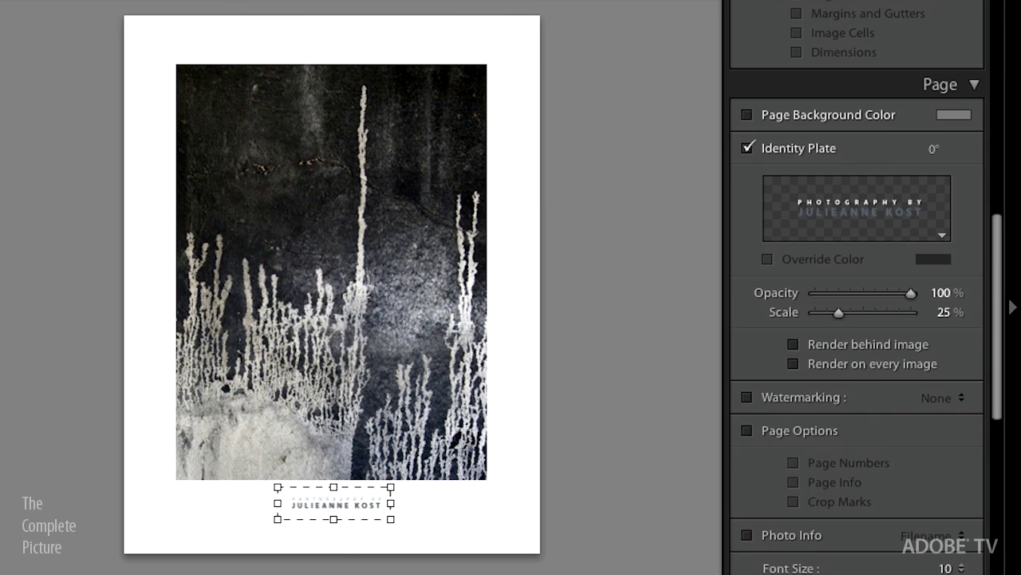
{"action": "left_click", "coordinate": [473, 527]}
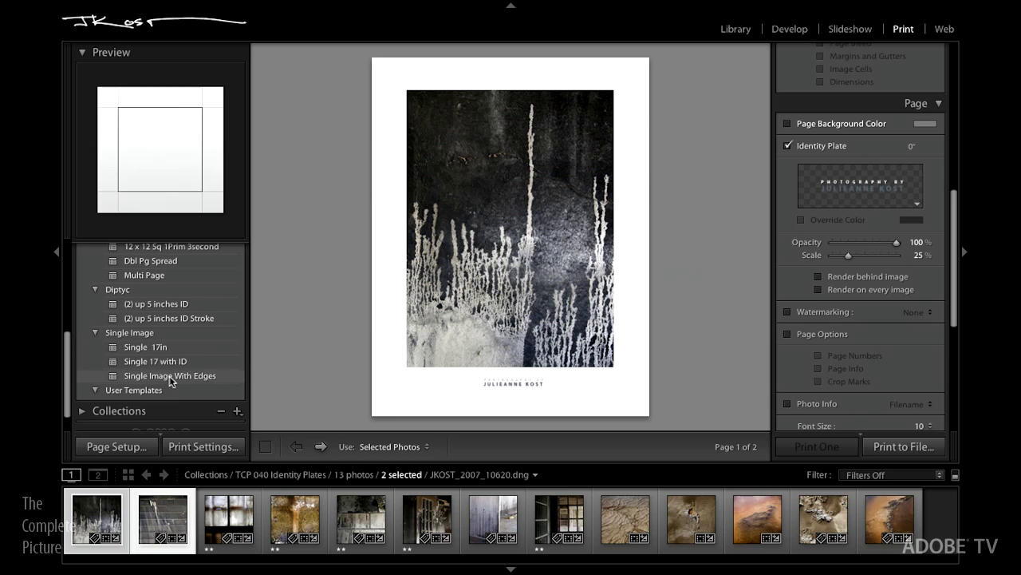
Apply the Single Image With Edges template, framing the reeds photo with a rough black edge
{"action": "left_click", "coordinate": [170, 377]}
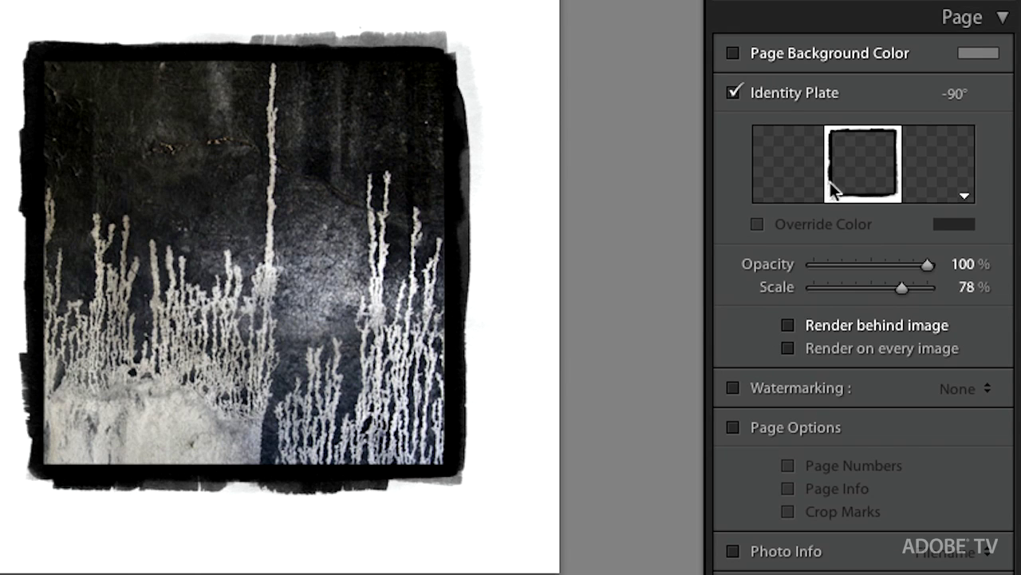
Set the graphical identity plate to Print/8x8_150.png, accepting the oversized-image warning
{"action": "left_click", "coordinate": [963, 198]}
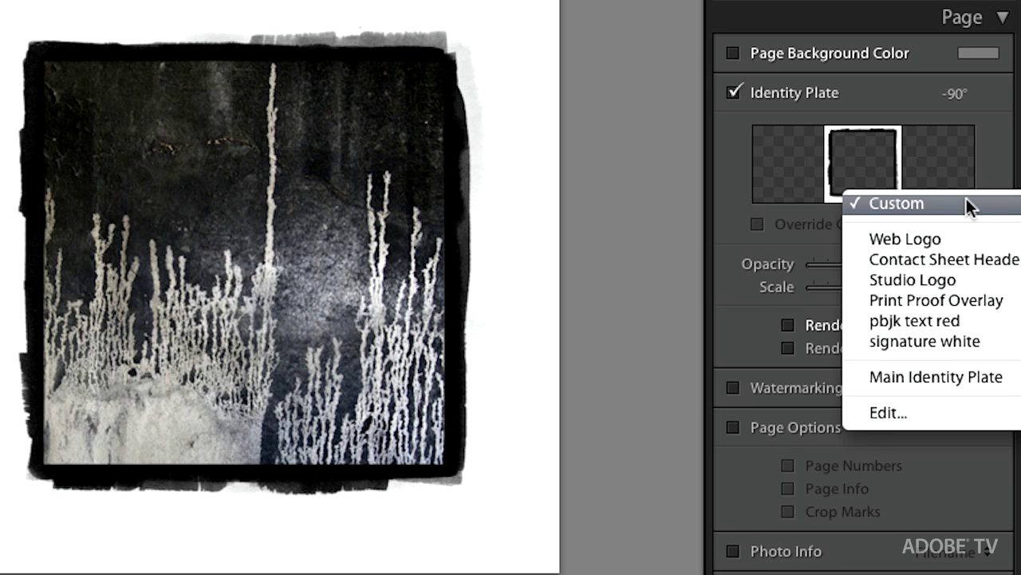
{"action": "left_click", "coordinate": [927, 417]}
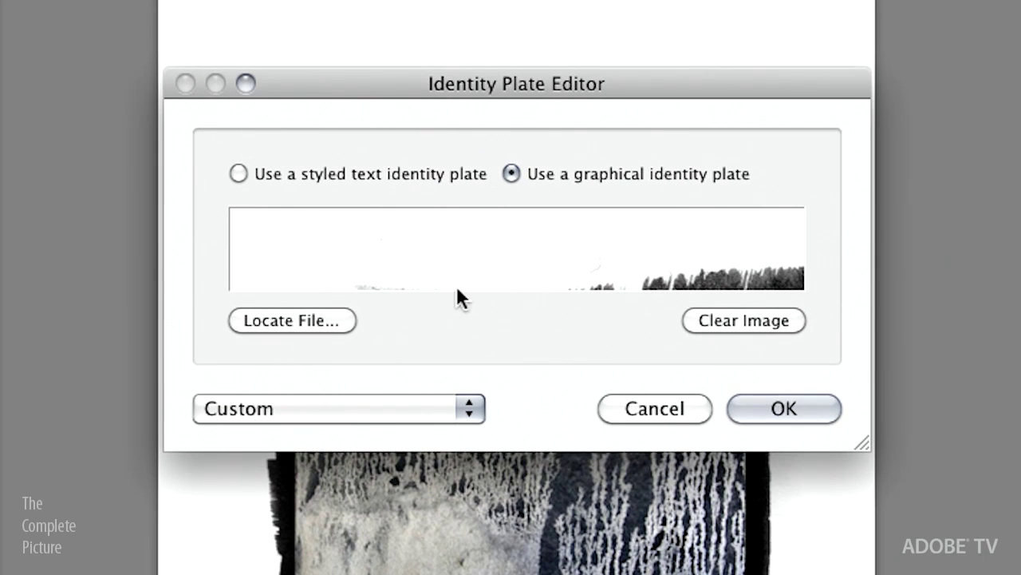
{"action": "left_click", "coordinate": [323, 323]}
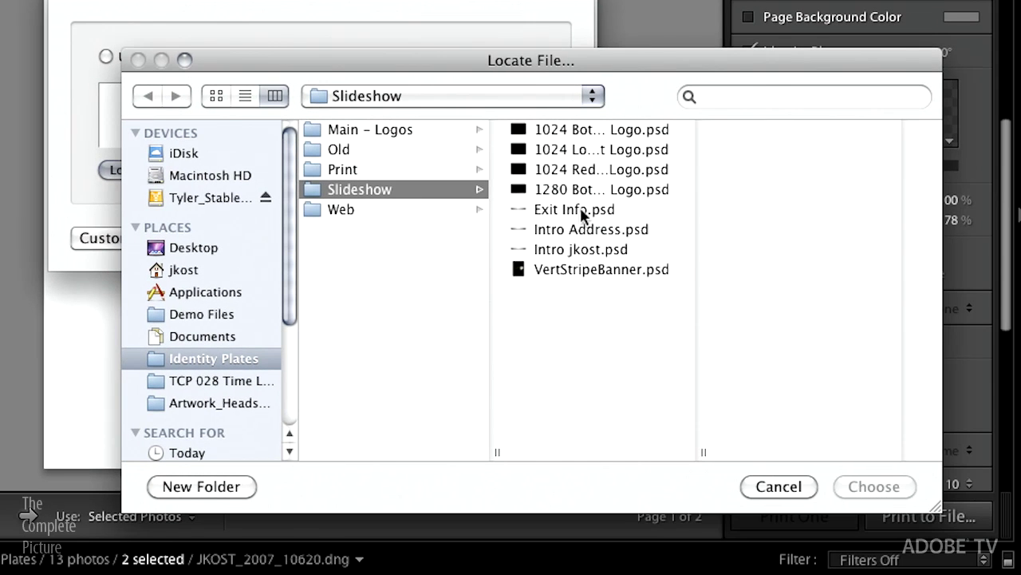
{"action": "left_click", "coordinate": [363, 170]}
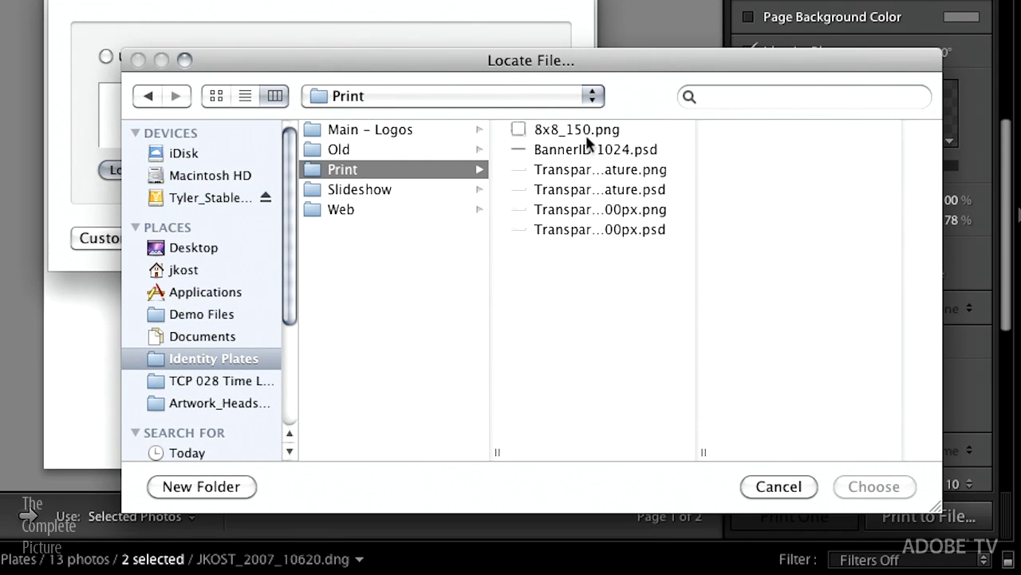
{"action": "left_click", "coordinate": [580, 130]}
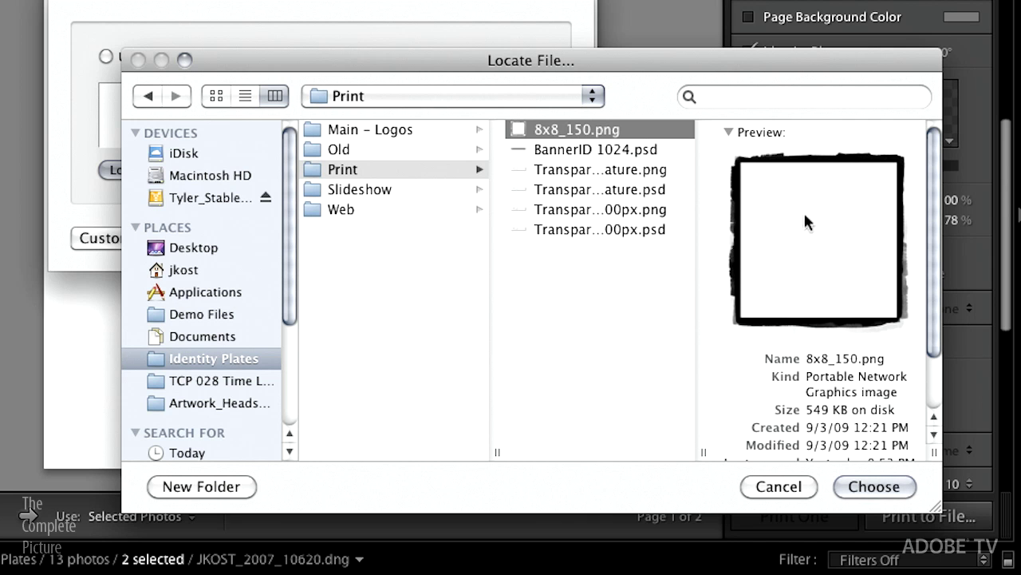
{"action": "left_click", "coordinate": [875, 490]}
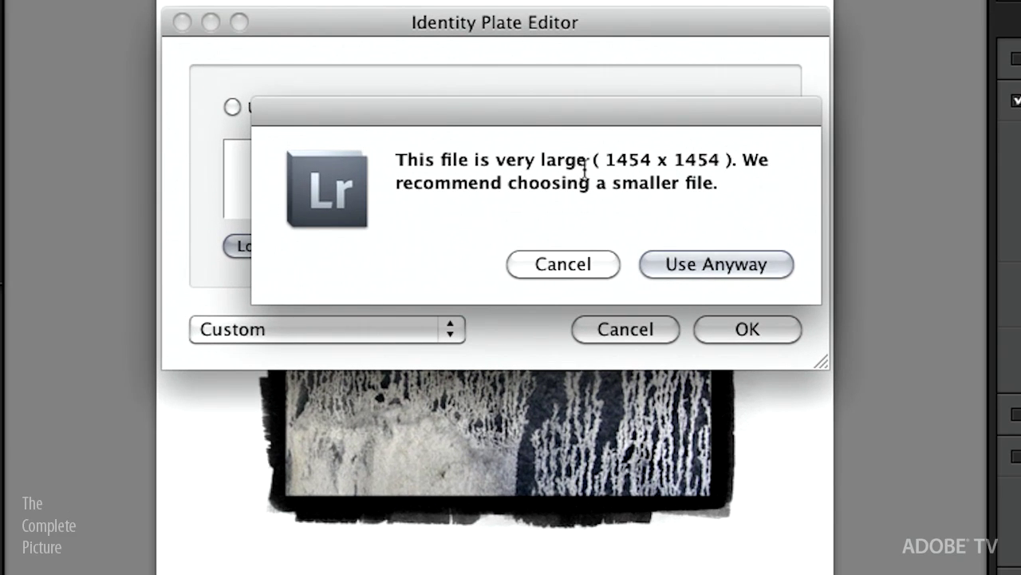
{"action": "left_click", "coordinate": [694, 267]}
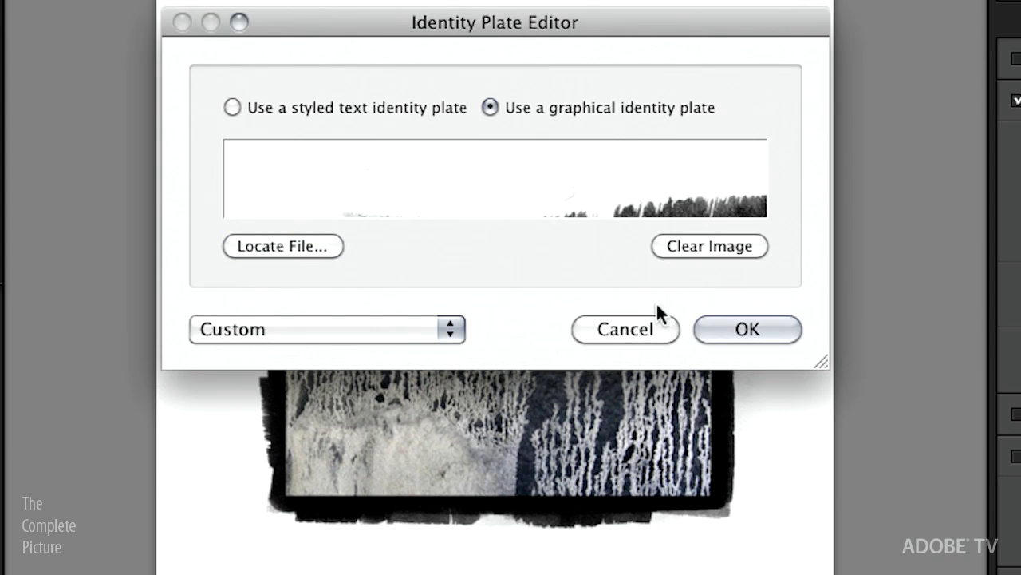
{"action": "left_click", "coordinate": [750, 330]}
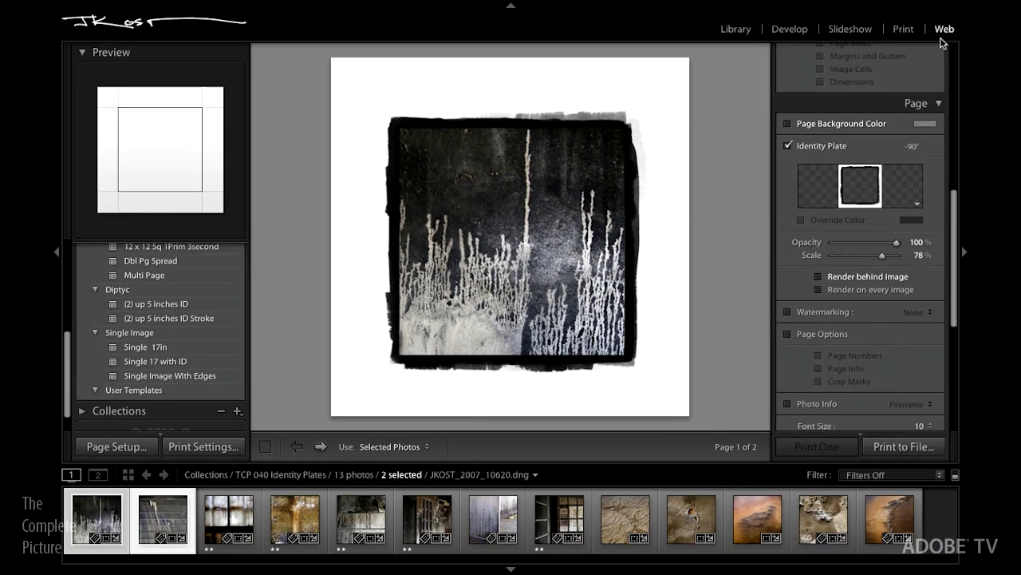
{"action": "left_click", "coordinate": [1005, 29]}
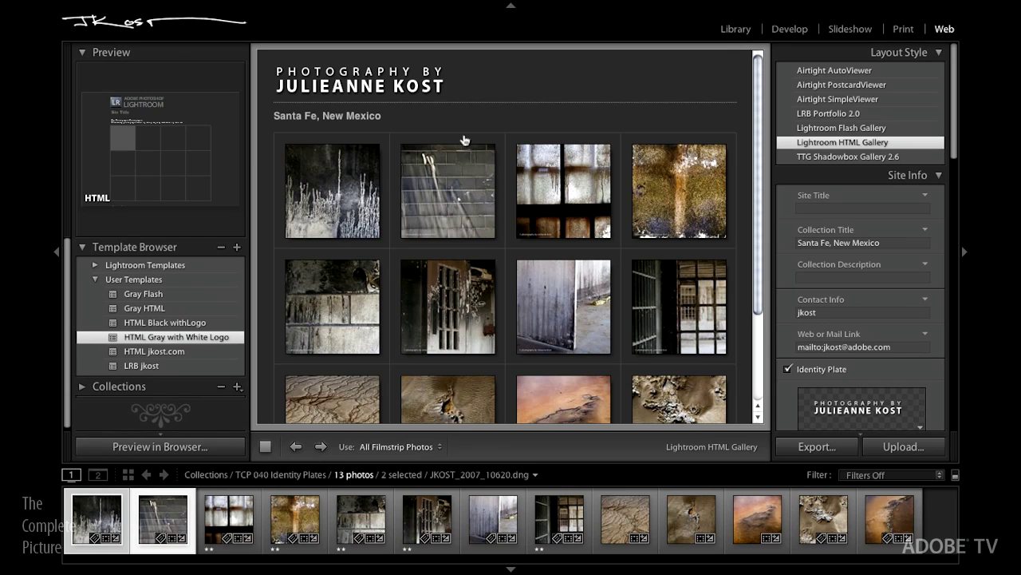
Enter a placeholder site title, clear it to leave it empty, and apply the Gray Flash template
{"action": "left_click", "coordinate": [837, 213]}
{"action": "type", "text": "j"}
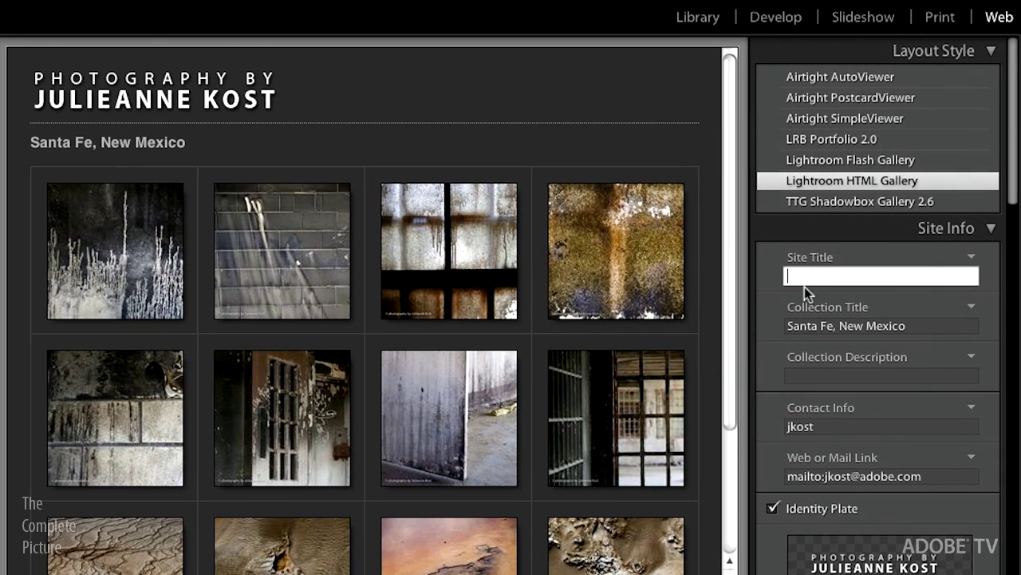
{"action": "type", "text": "hgjdghjgdhjg"}
{"action": "key", "text": "Return"}
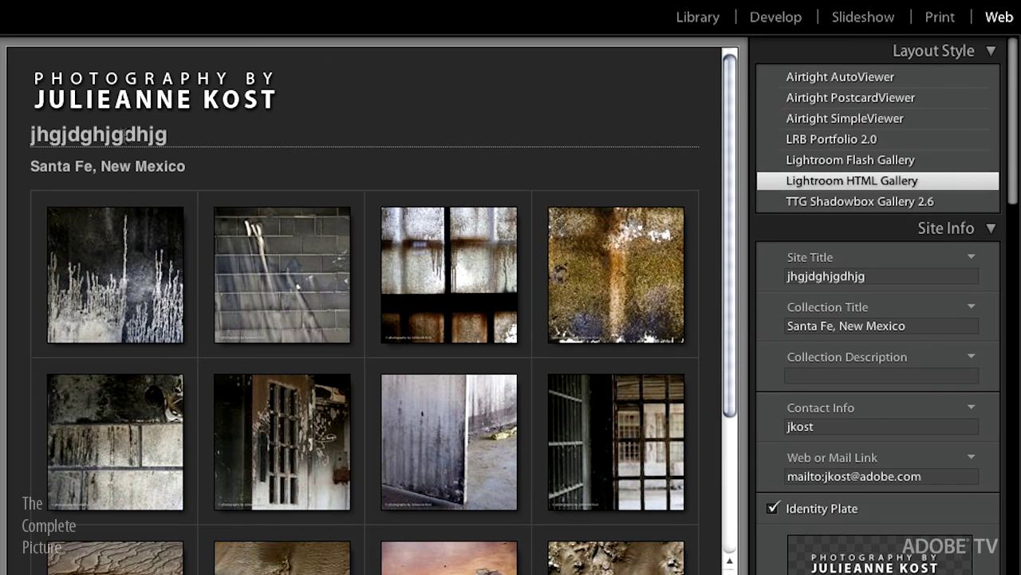
{"action": "left_click", "coordinate": [880, 276]}
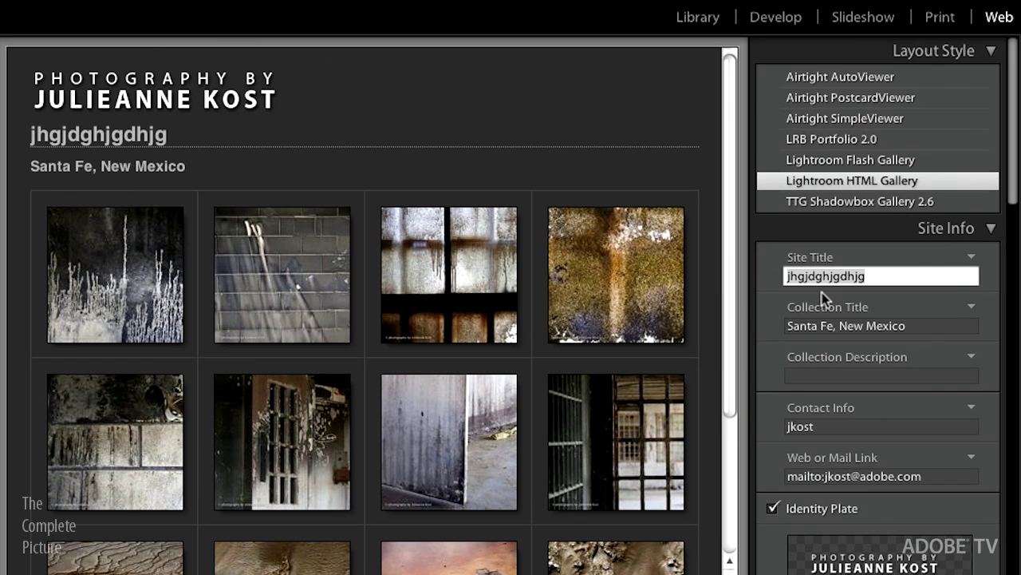
{"action": "key", "text": "BackSpace"}
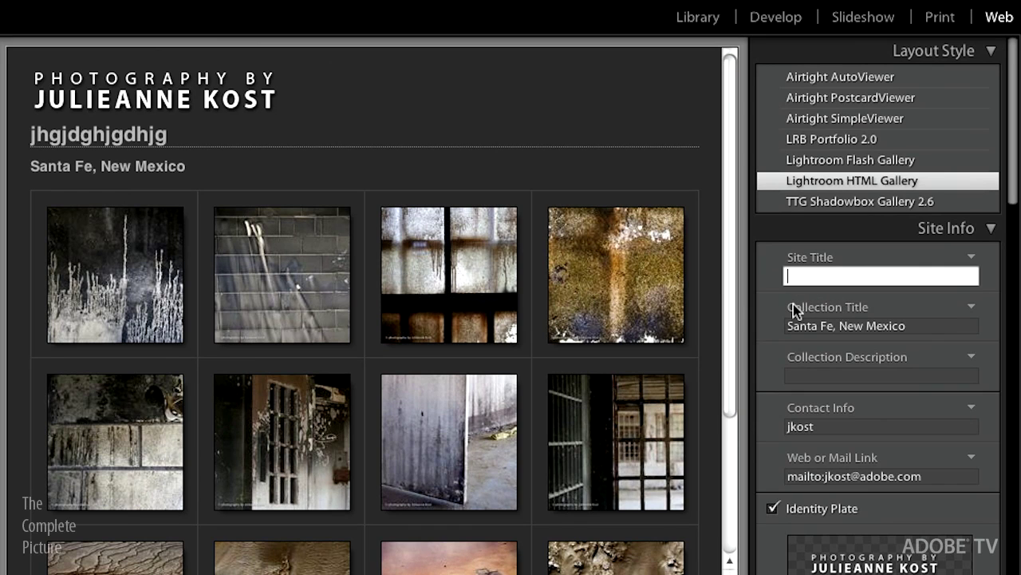
{"action": "key", "text": "Tab"}
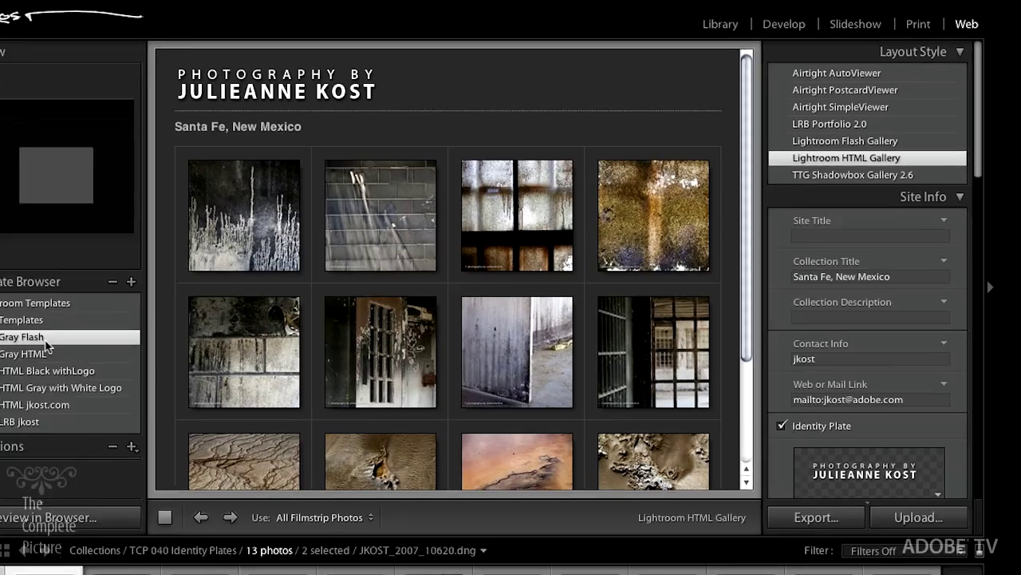
{"action": "left_click", "coordinate": [144, 294]}
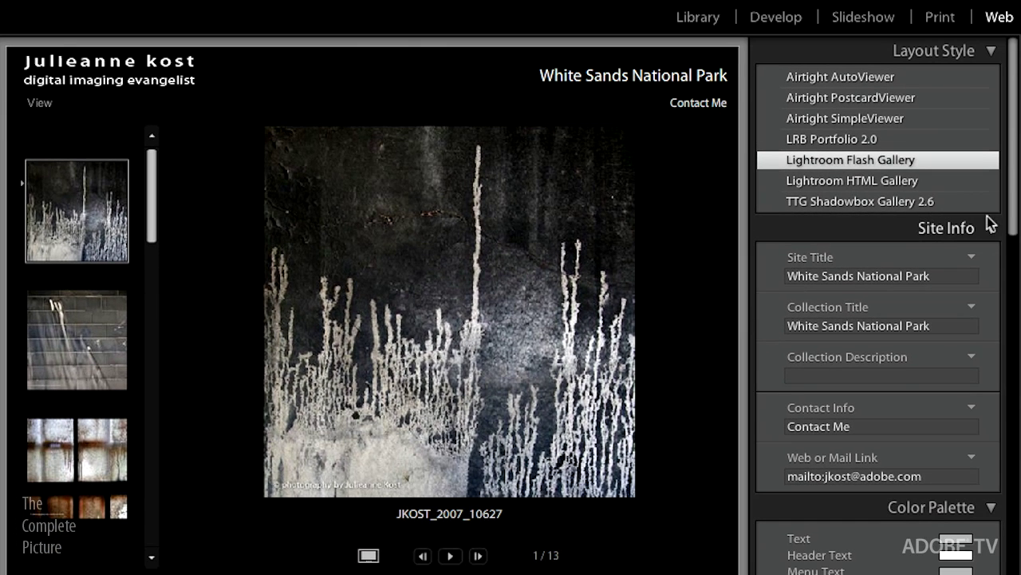
Keep Web Logo as the Flash gallery's identity plate in the Appearance panel
{"action": "left_click_drag", "start_coordinate": [1012, 199], "coordinate": [1009, 443]}
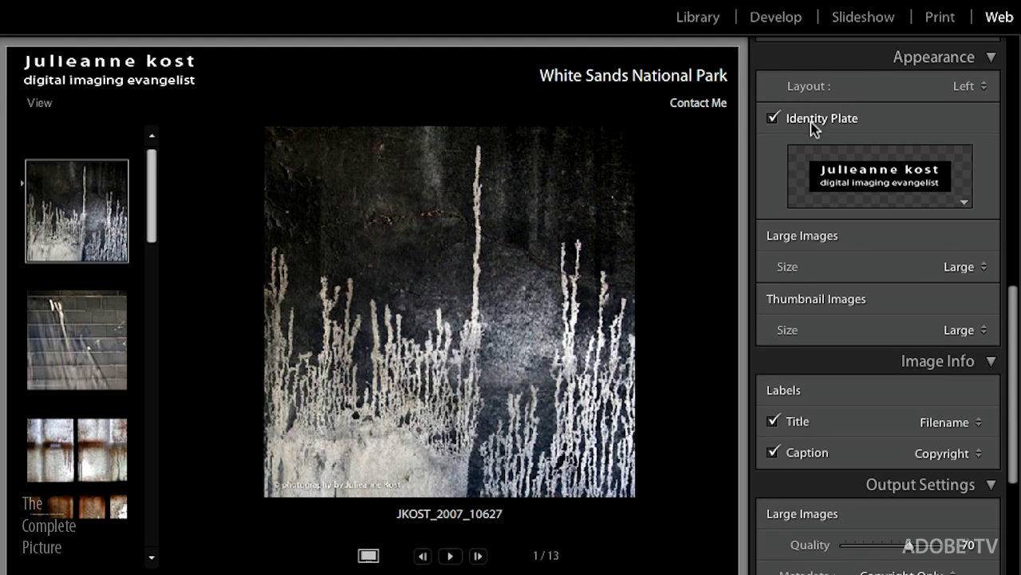
{"action": "left_click", "coordinate": [964, 204]}
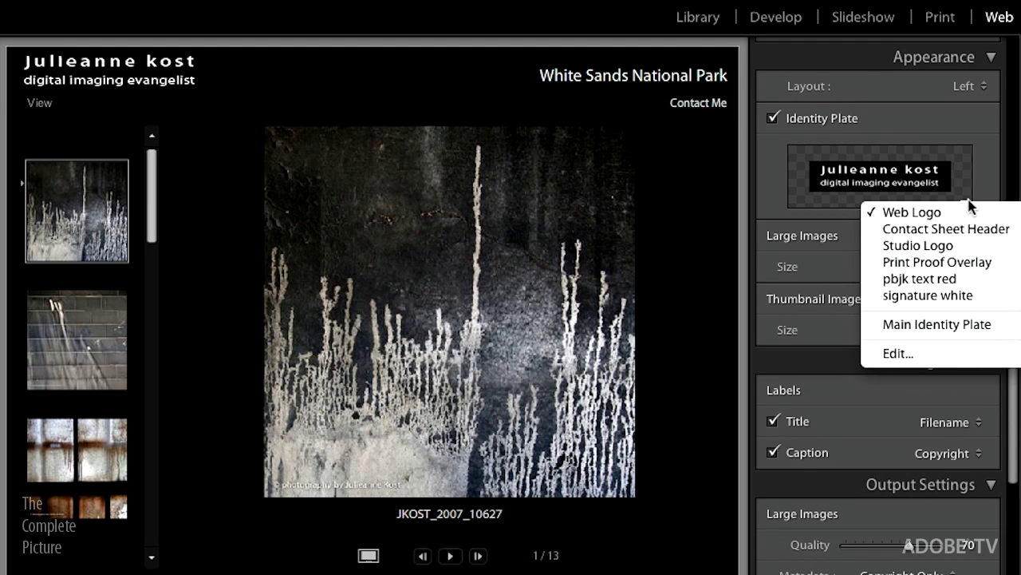
{"action": "left_click", "coordinate": [980, 194]}
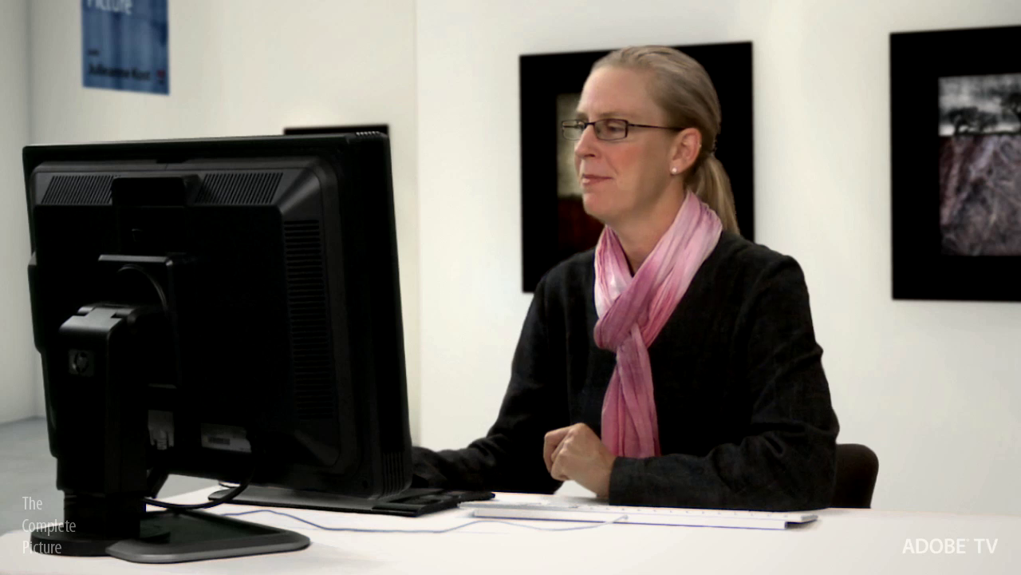